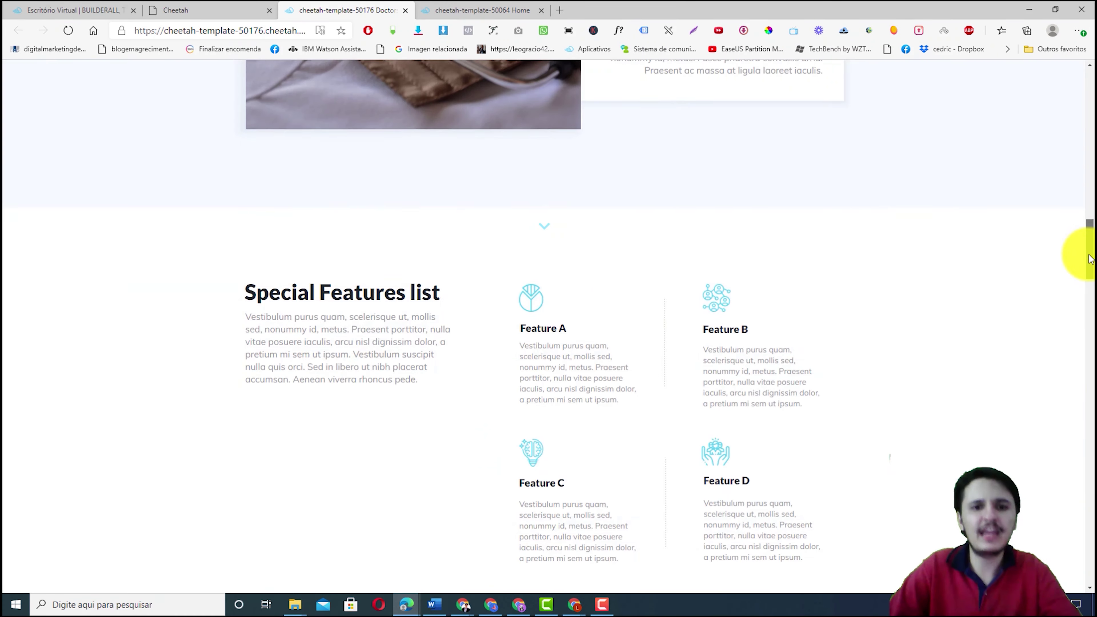
Browse the template gallery and preview the Running Training Site Express template
click(107, 10)
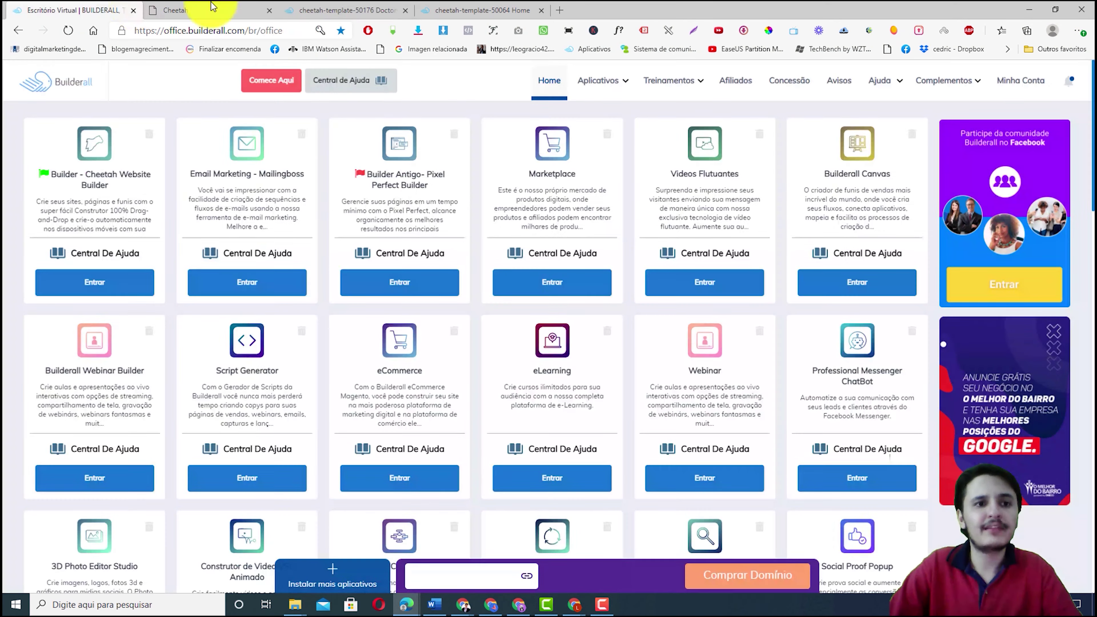
click(212, 6)
scroll(1091, 322, up, 20)
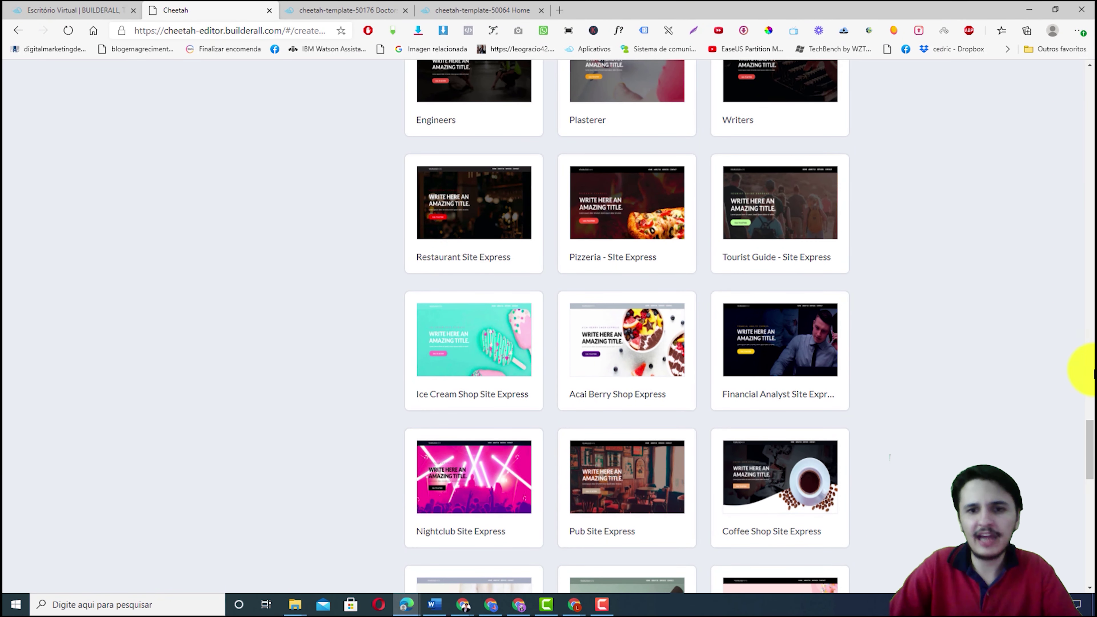
drag(1089, 432, 1088, 221)
mouse_move(682, 251)
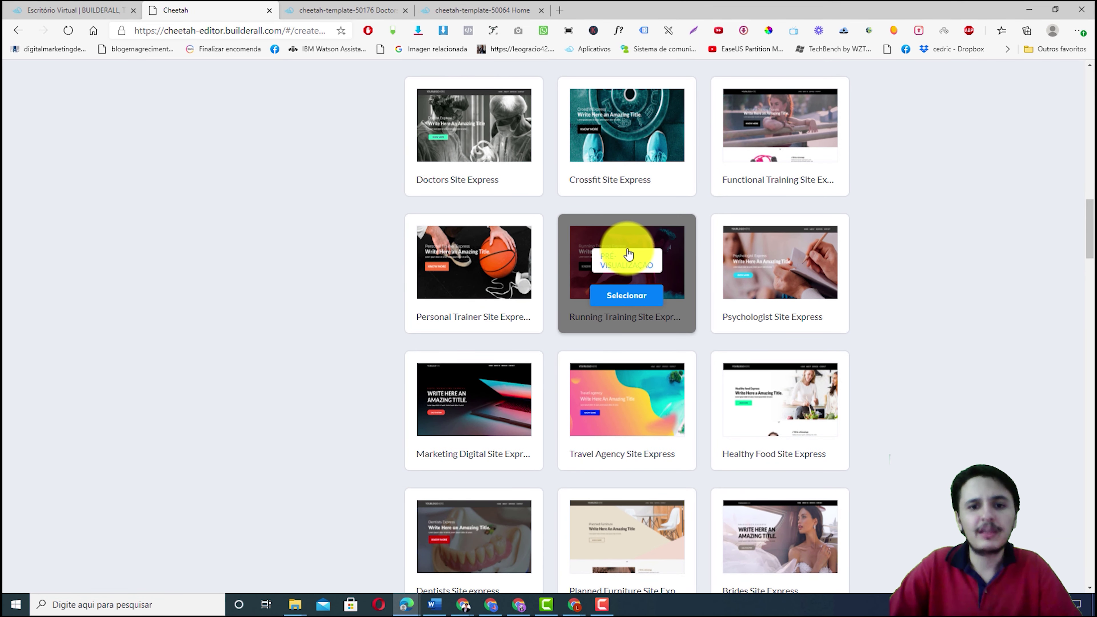
click(625, 265)
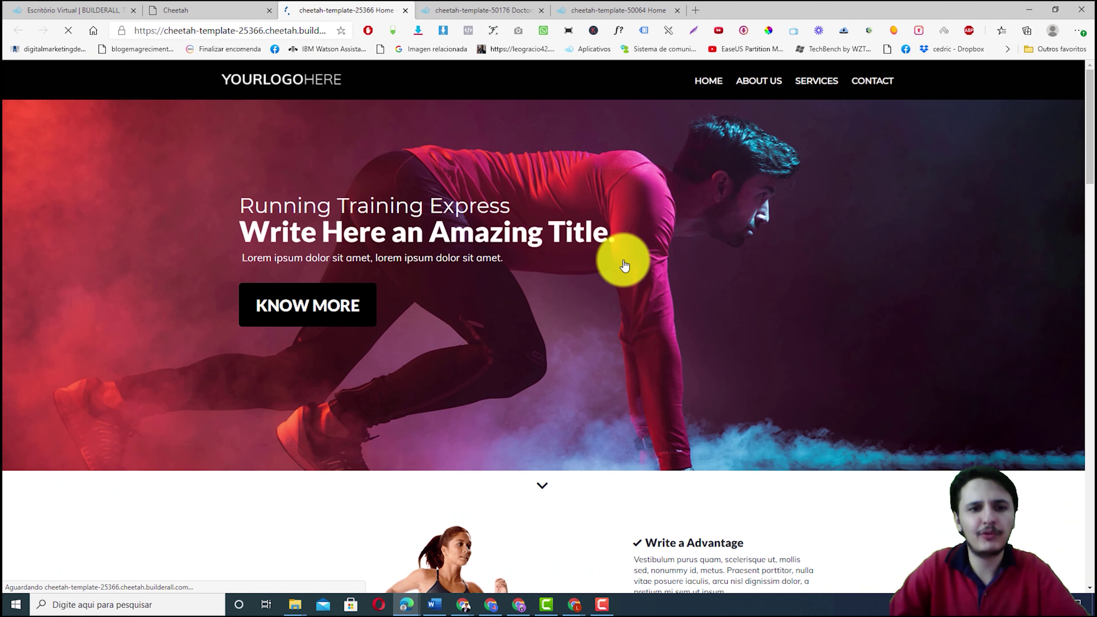
mouse_move(1089, 135)
mouse_down()
mouse_move(1088, 436)
mouse_move(1088, 128)
mouse_up()
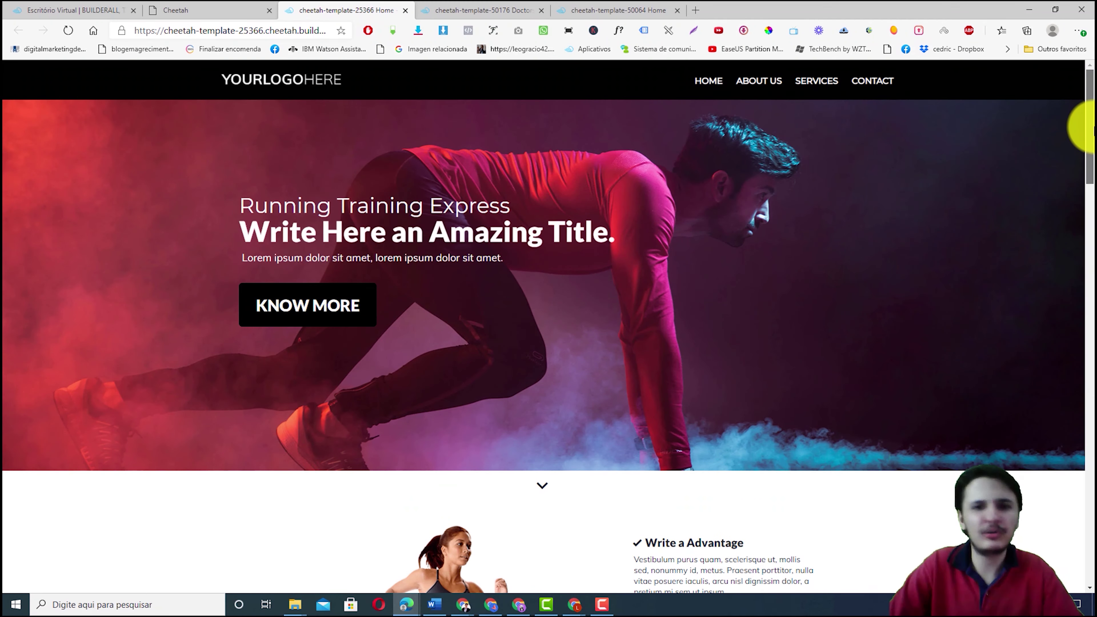
Create the website from the Running Training Site Express template and confirm its automatic publication
click(215, 10)
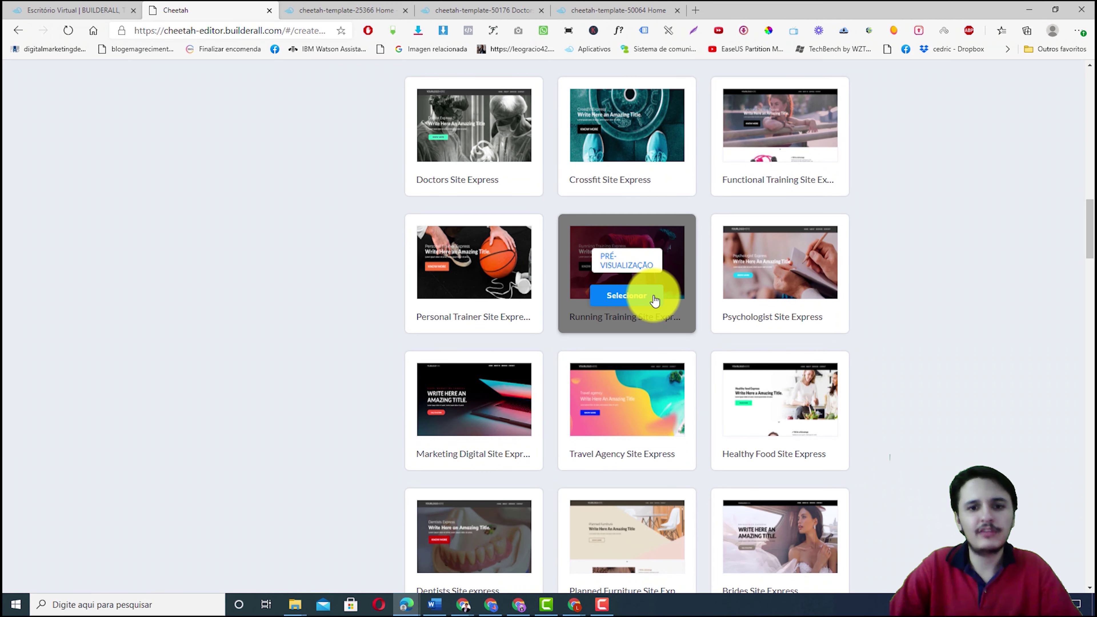
click(645, 298)
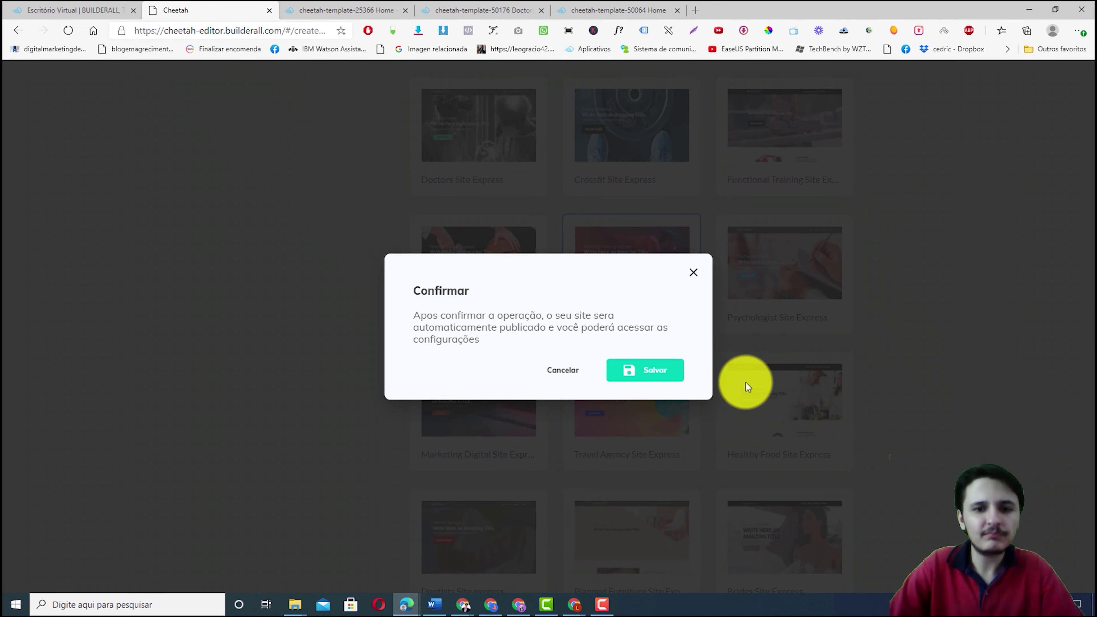
click(652, 370)
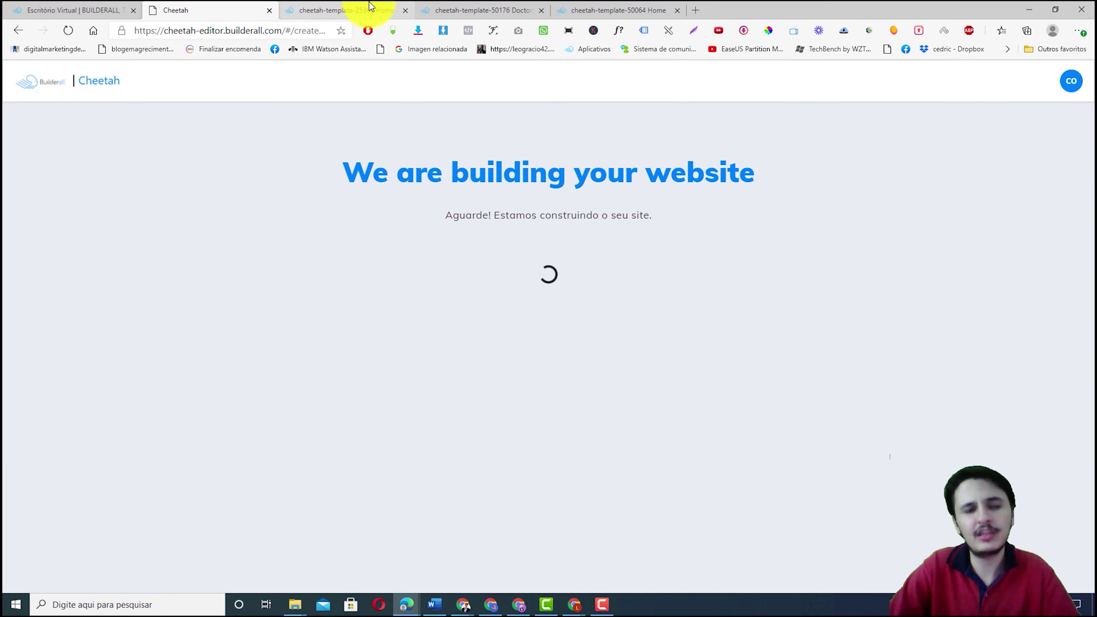
Open the new site's Home page in the editor and collapse the element sidebar to widen the canvas
click(369, 5)
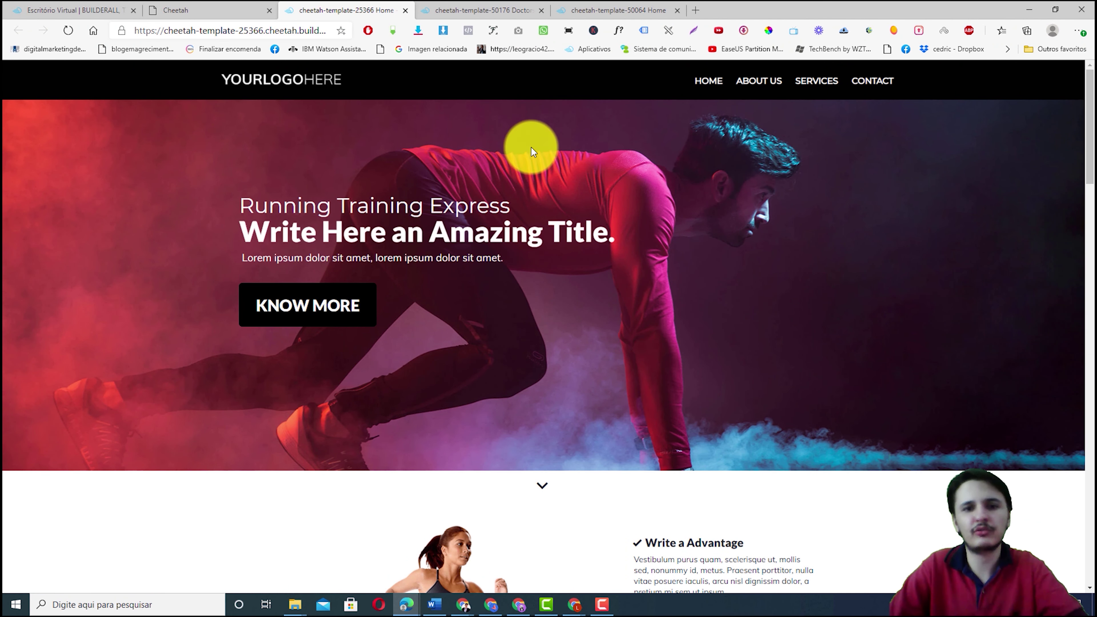
click(237, 6)
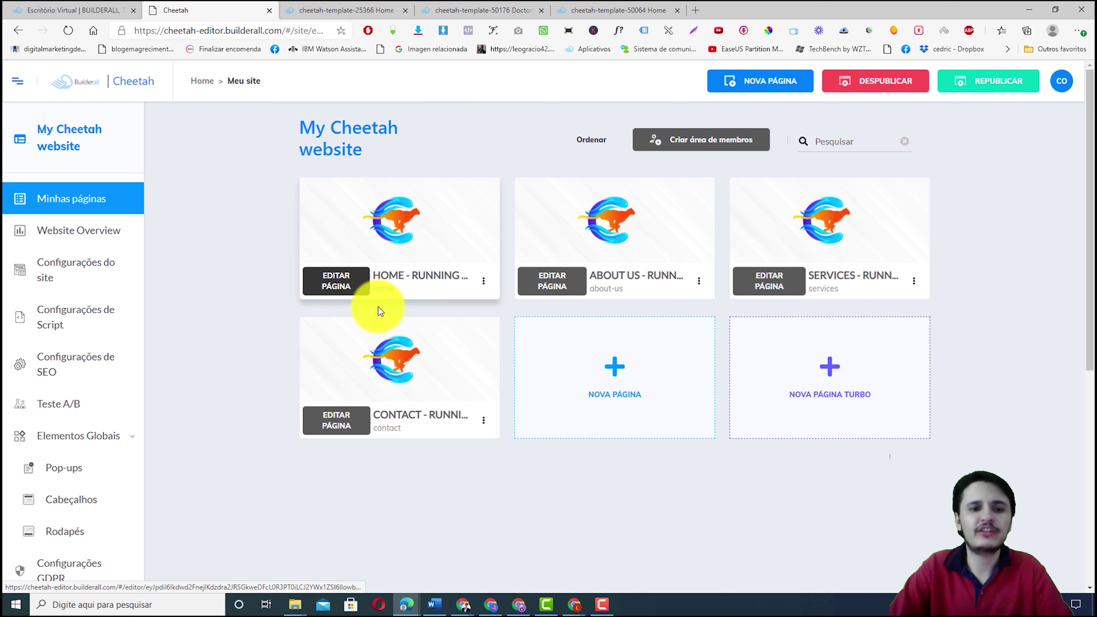
click(331, 285)
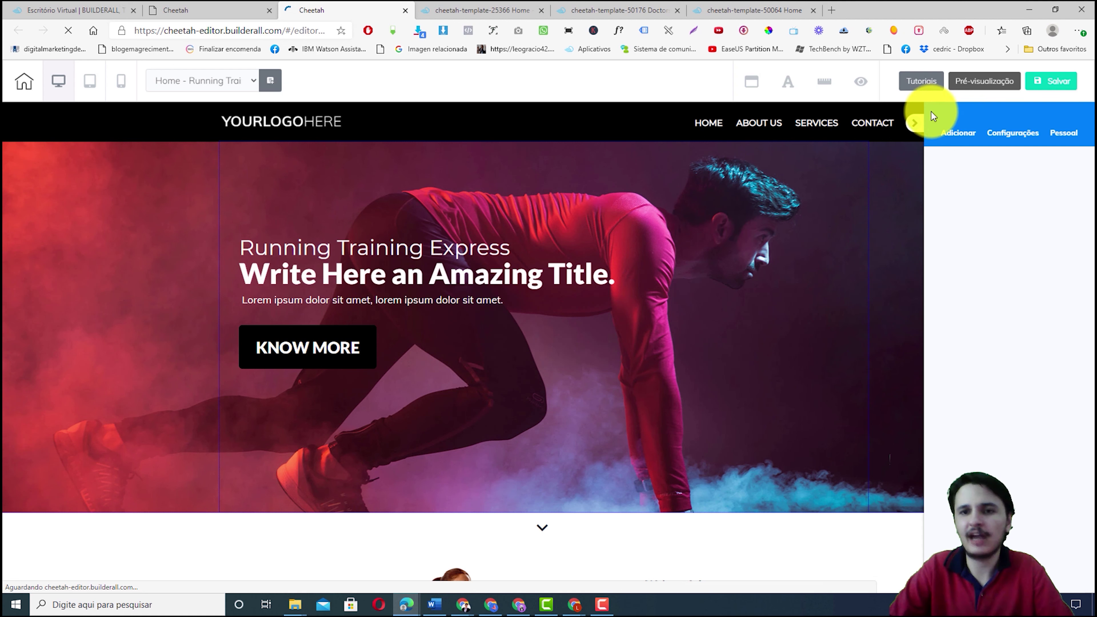
click(916, 126)
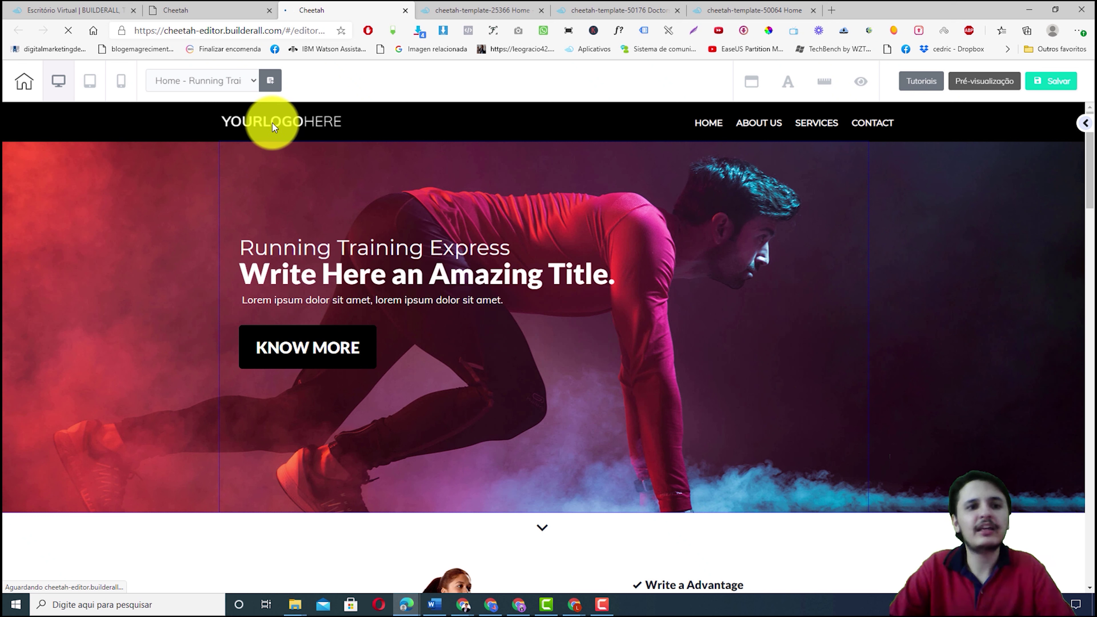
click(257, 138)
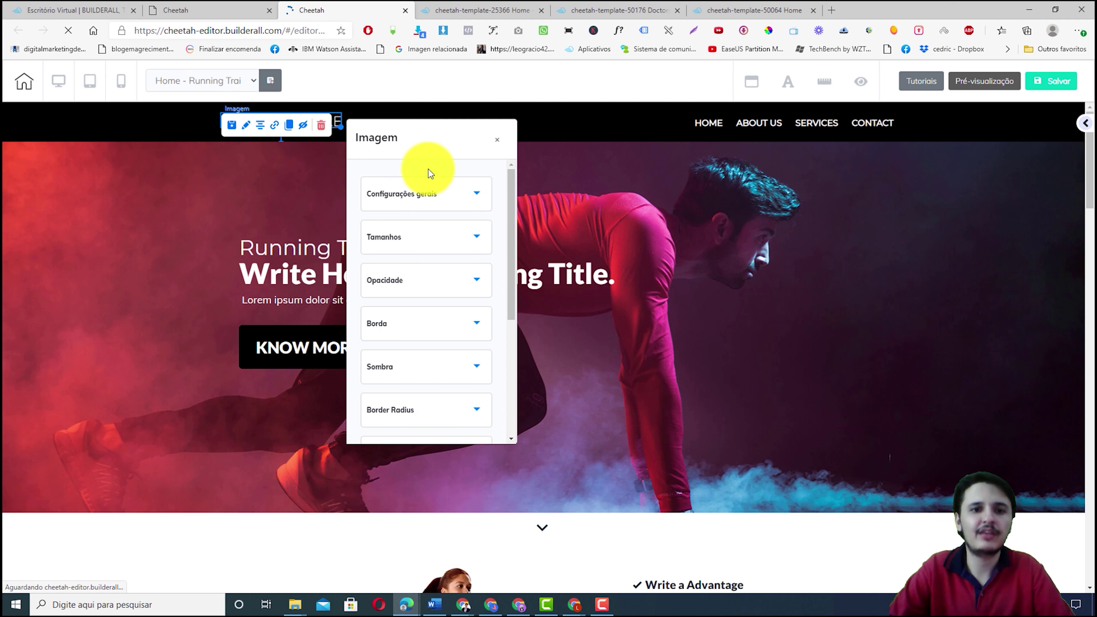
click(430, 193)
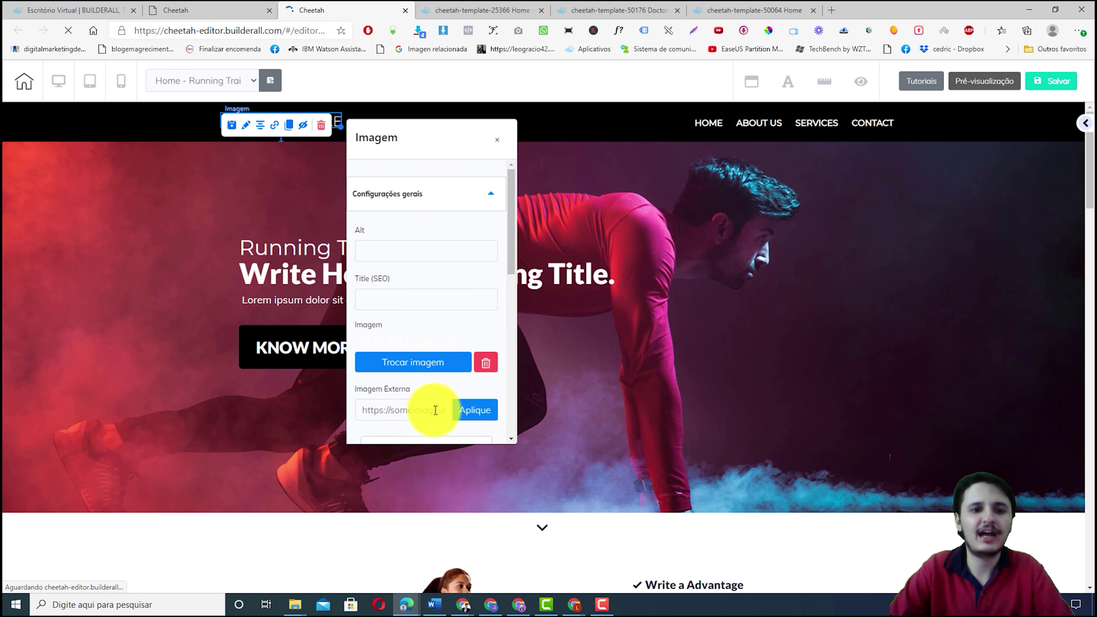
click(416, 371)
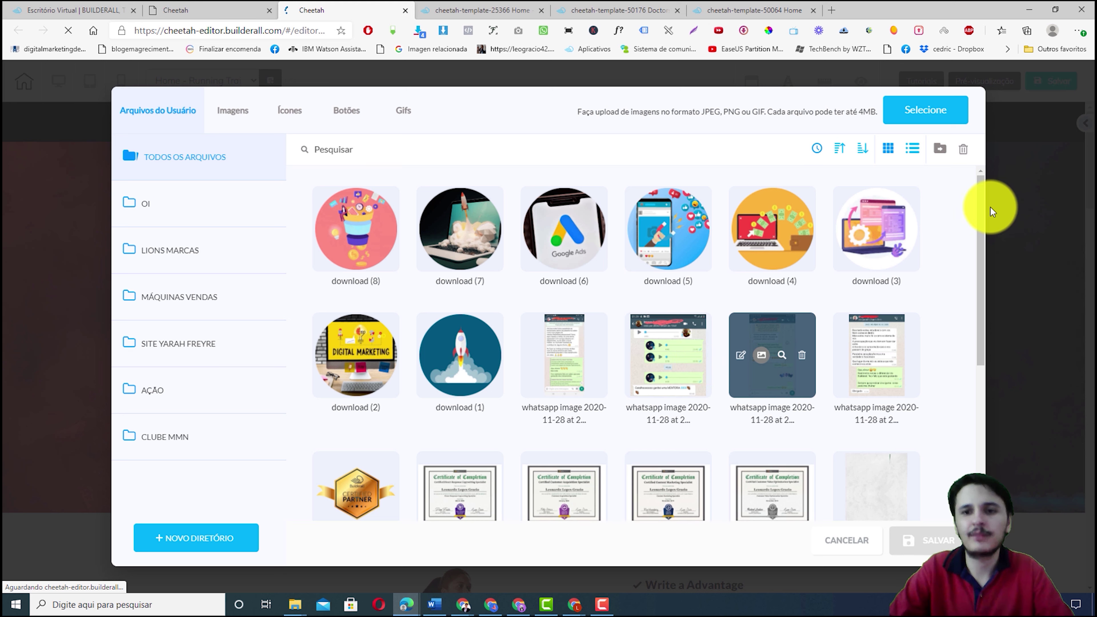
drag(982, 199, 1003, 470)
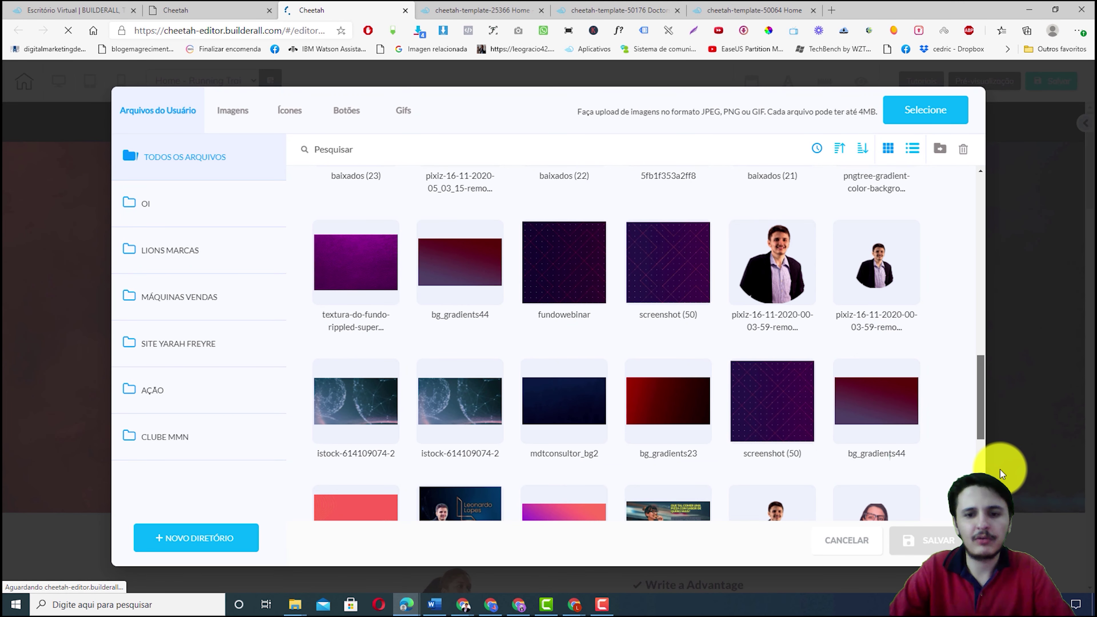
click(759, 282)
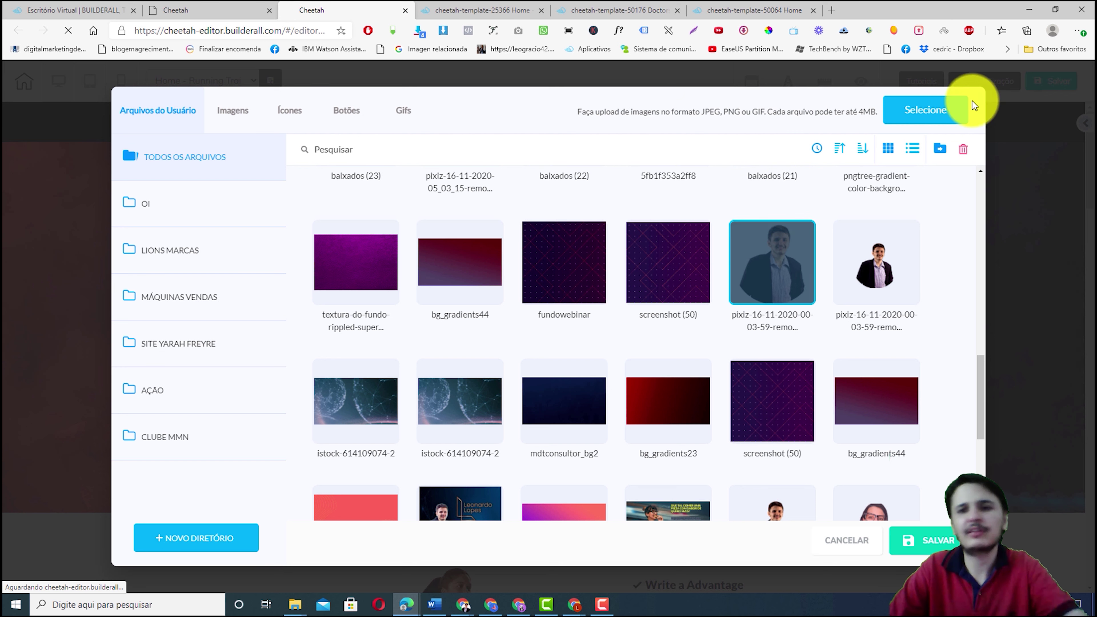
click(926, 112)
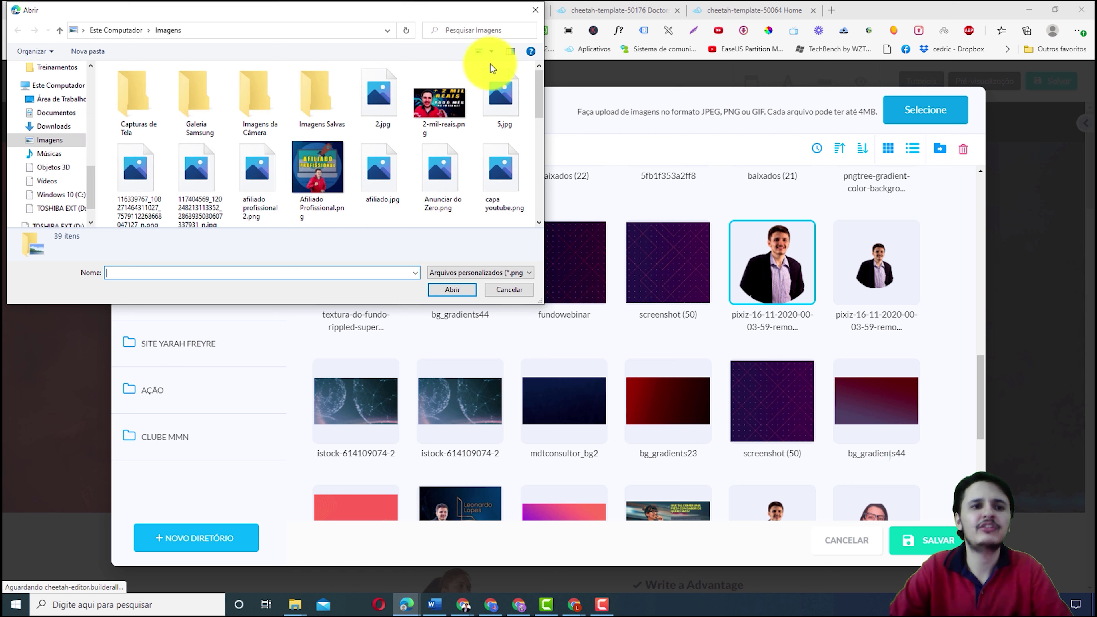
click(535, 10)
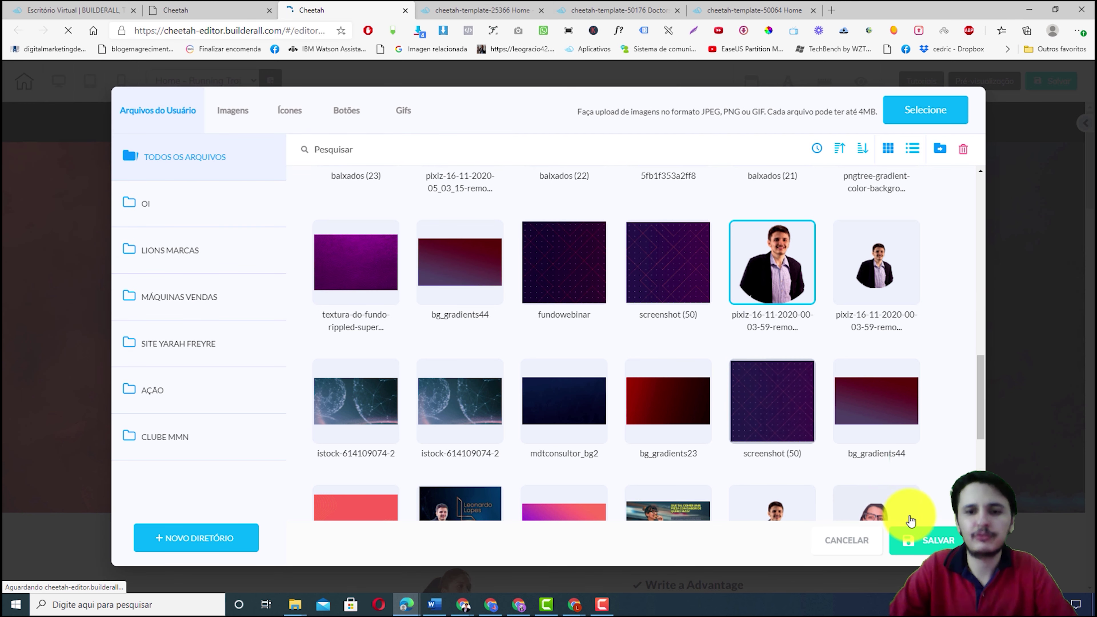
click(912, 555)
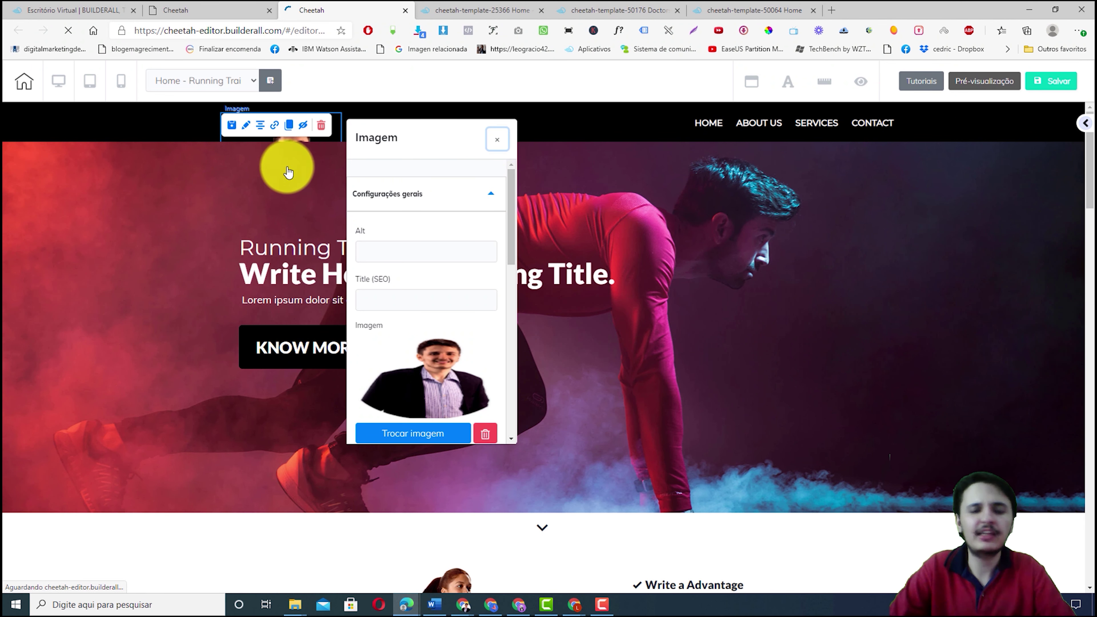
Shrink the header's portrait image and fit the black header section's height closely around it
click(545, 285)
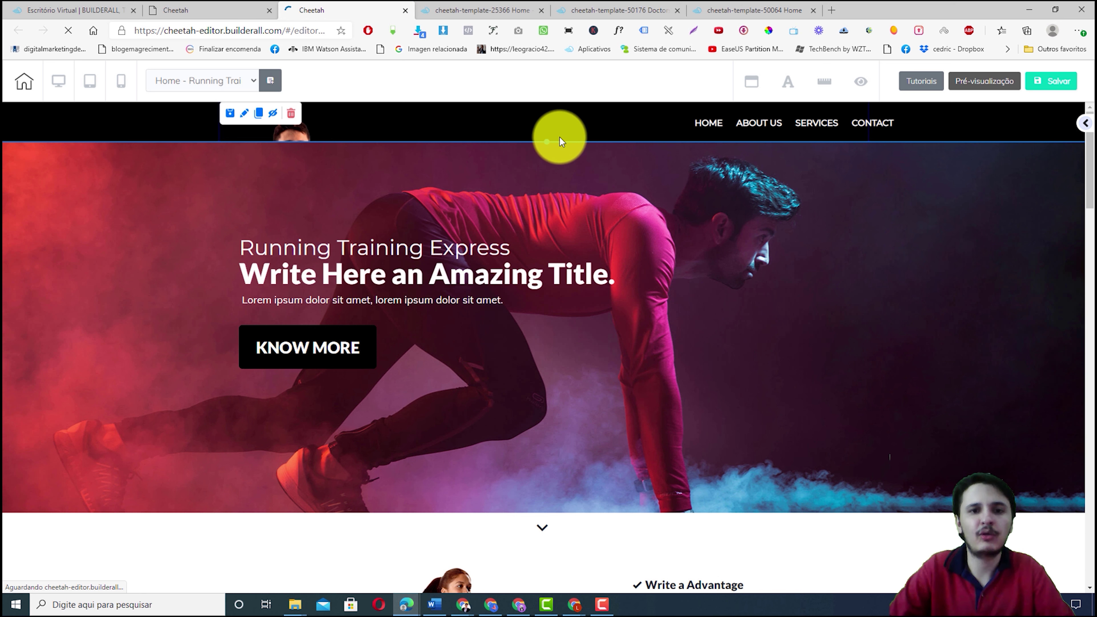
drag(545, 142, 533, 295)
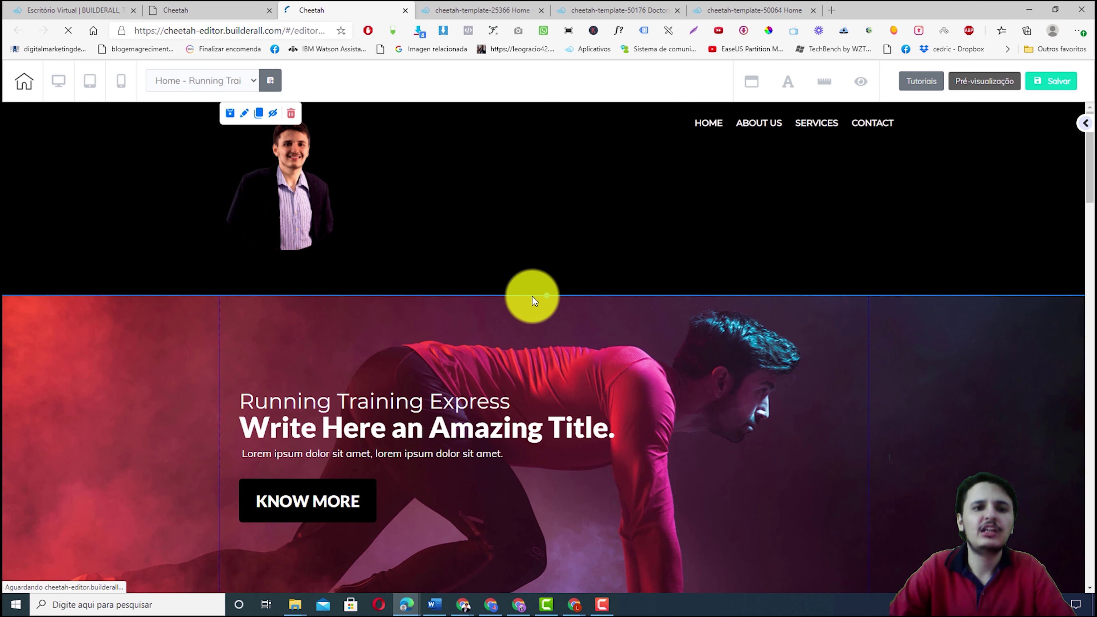
click(302, 198)
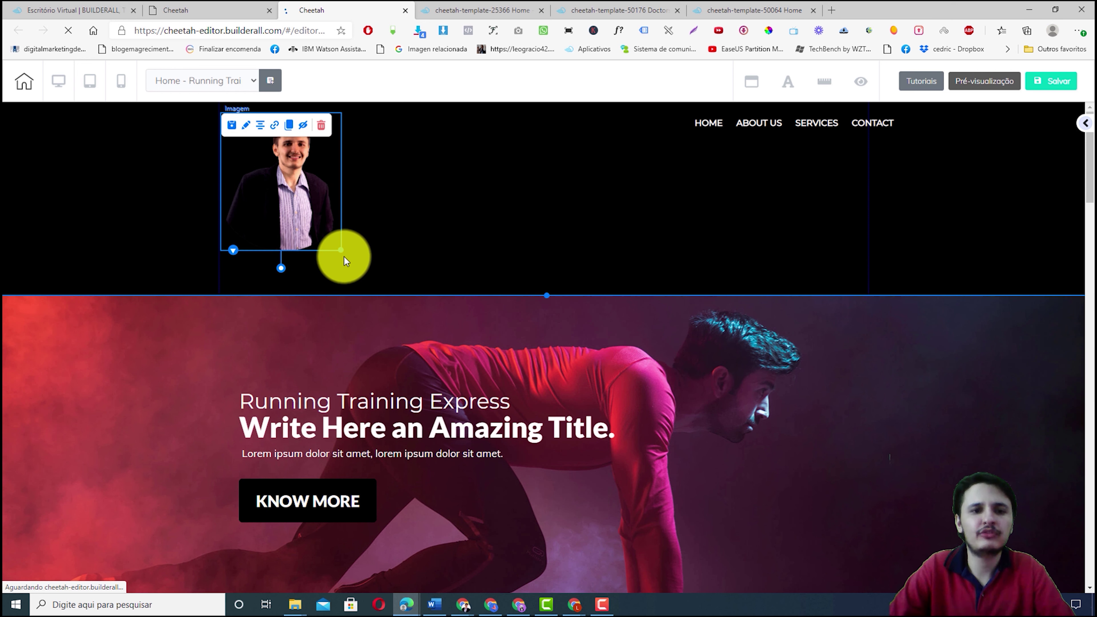
drag(342, 252, 292, 146)
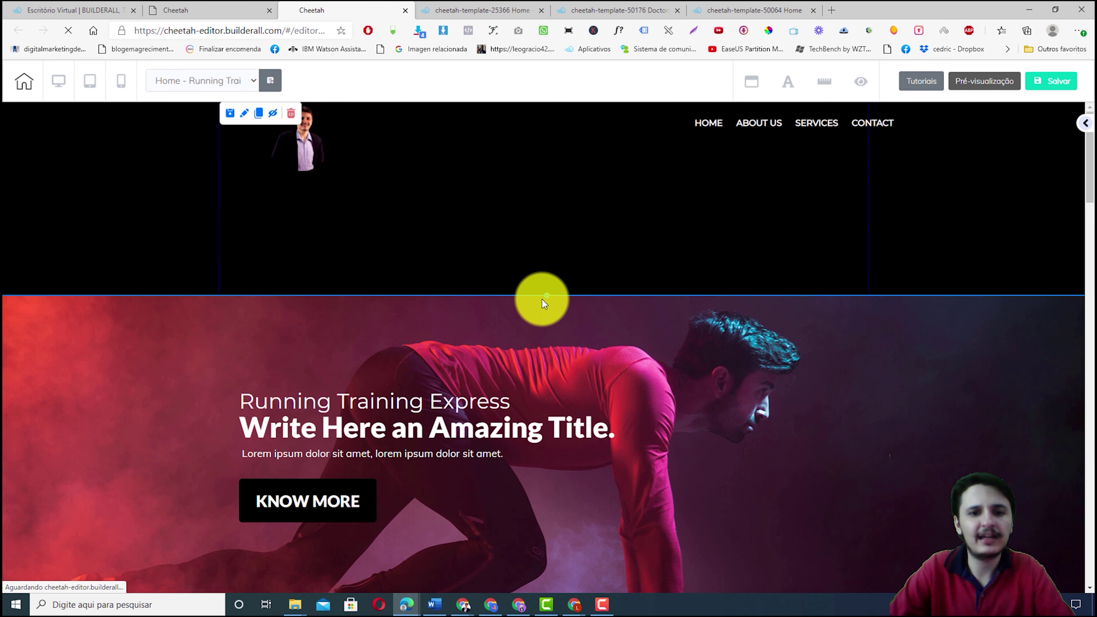
drag(547, 295, 568, 174)
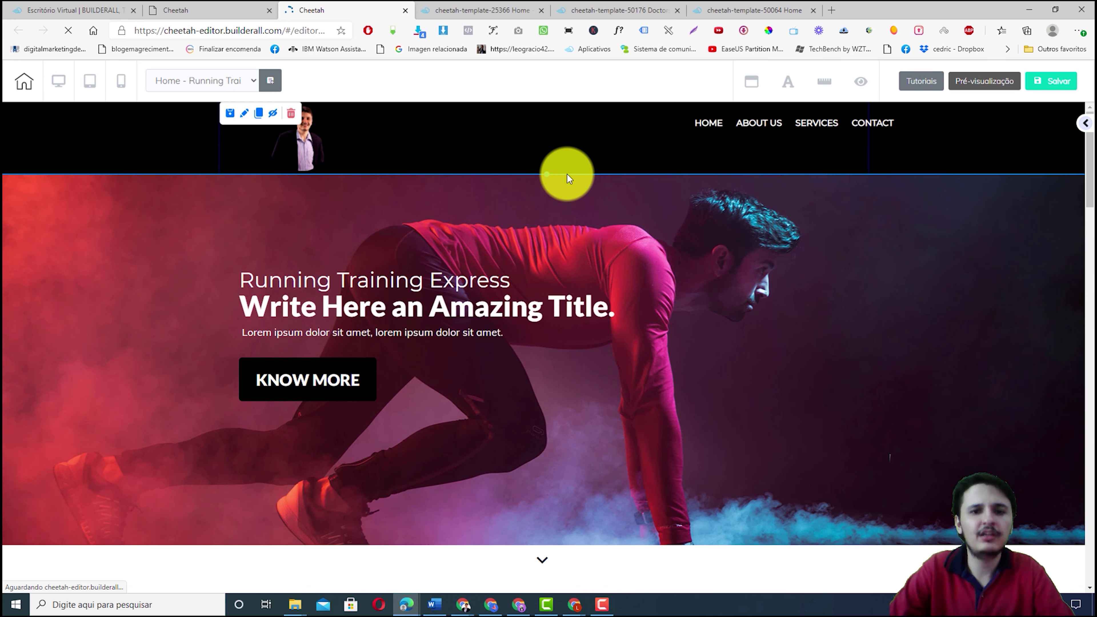
Move the header's navigation menu inward, vertically centred in the header, and check the website's page list
drag(759, 124, 671, 145)
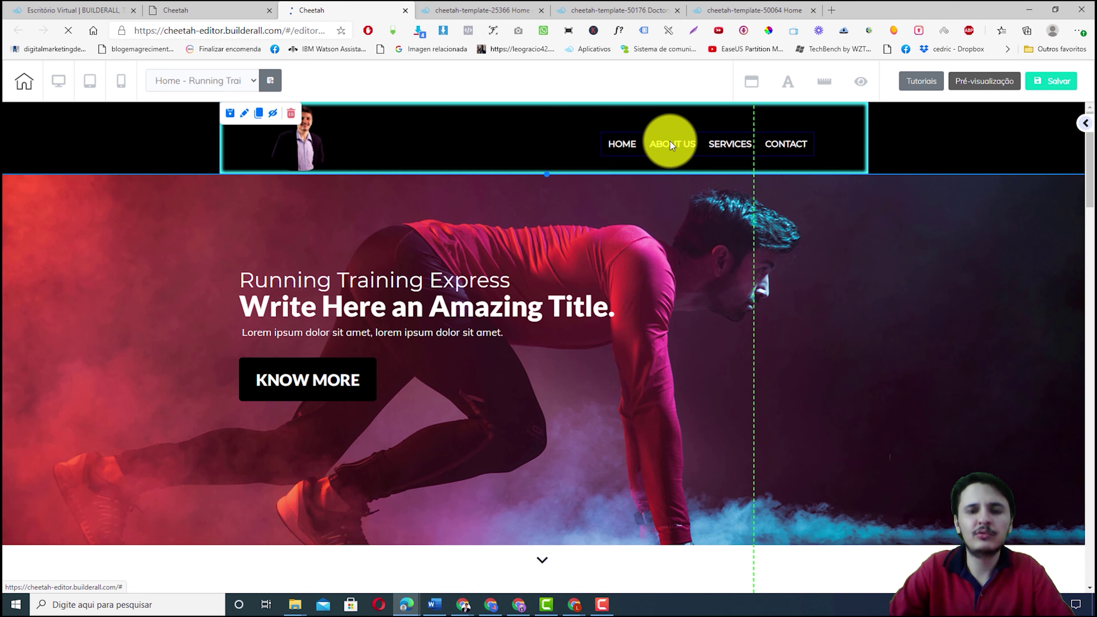
drag(741, 147, 663, 138)
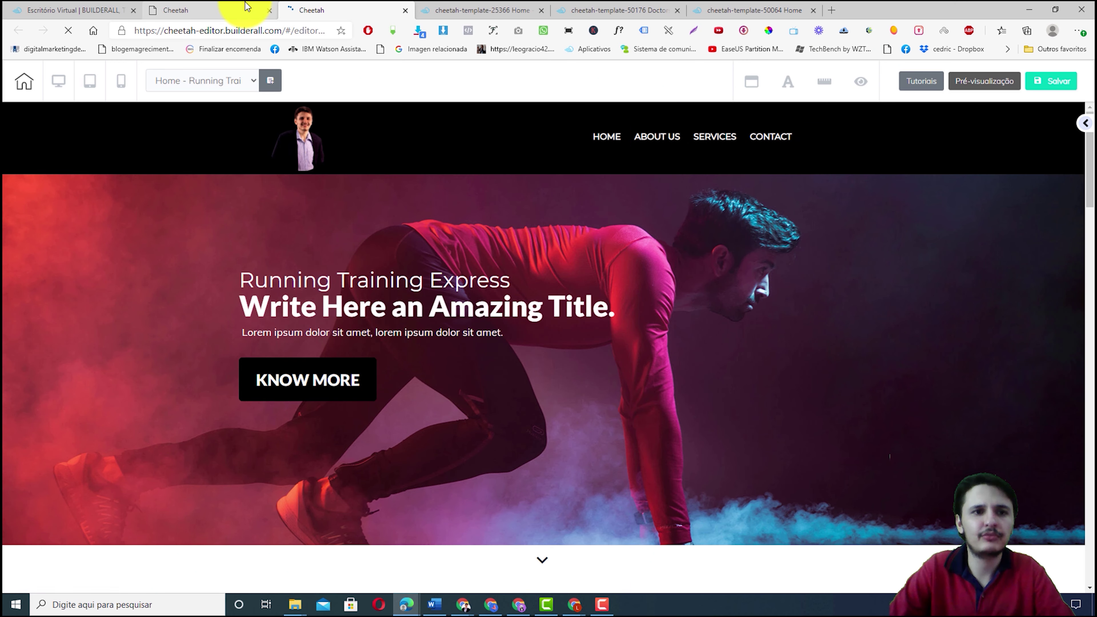
click(248, 10)
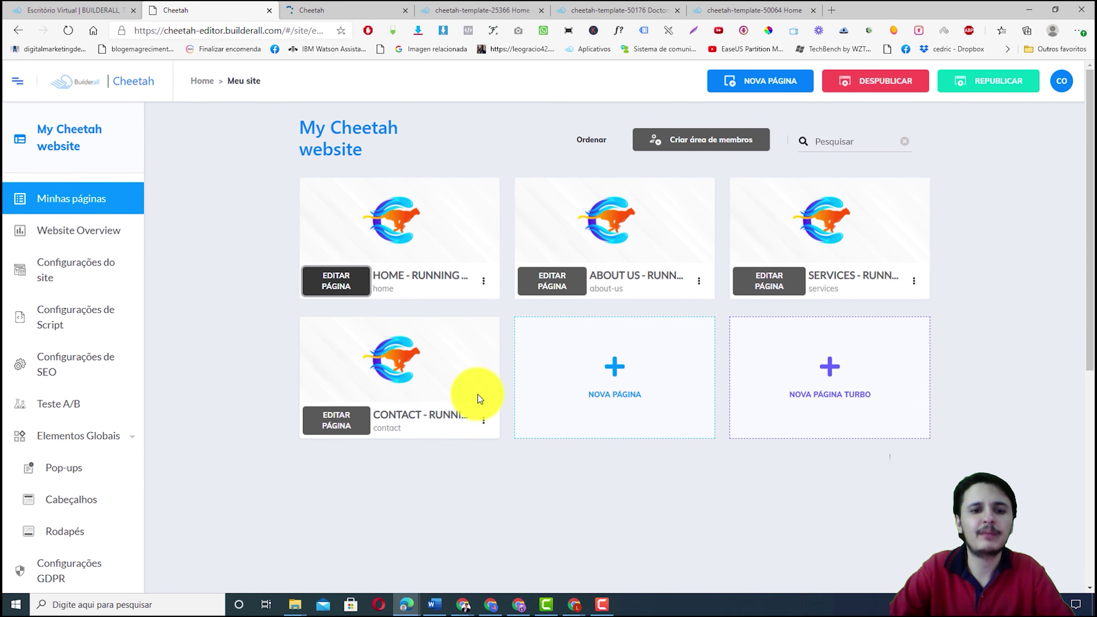
click(389, 8)
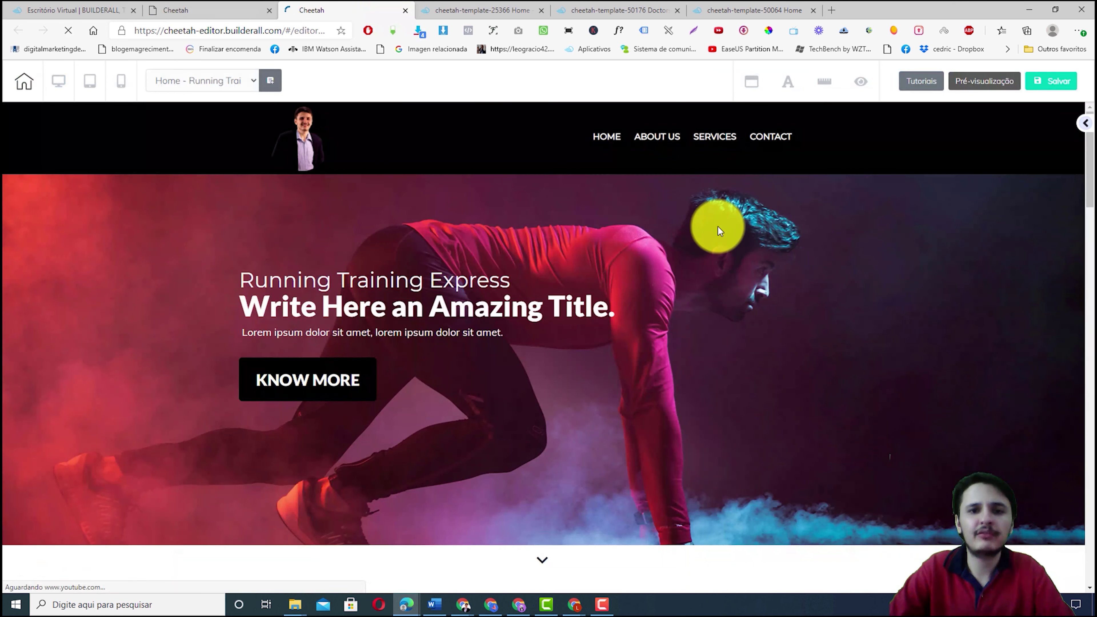
Rename the ABOUT US menu item to Sobre and keep it linked to the About Us page, opening in the same page
click(628, 149)
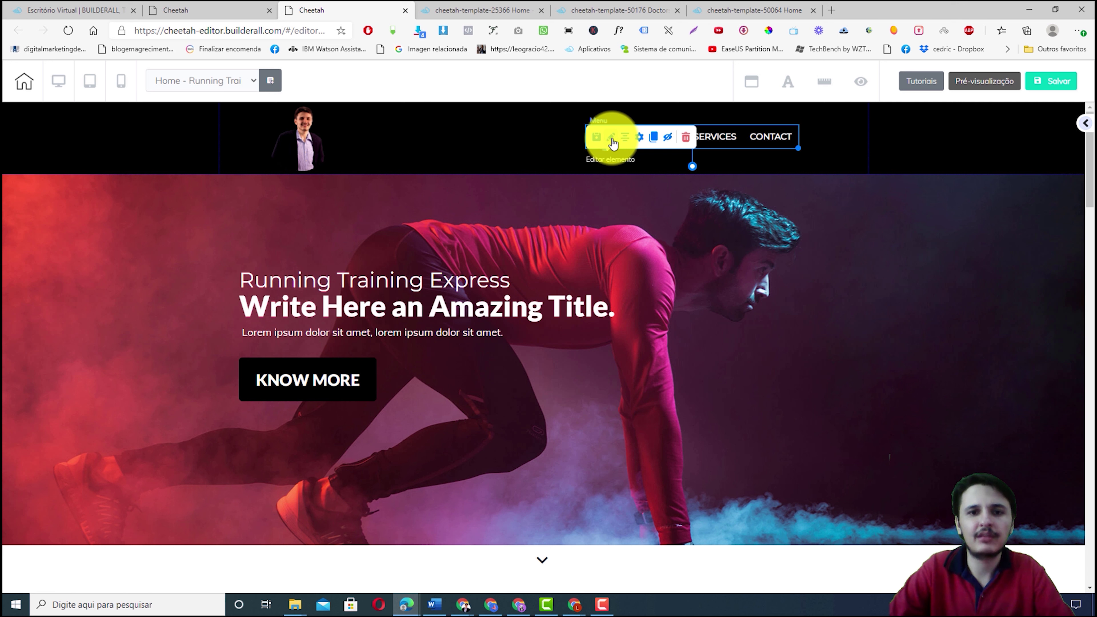
click(640, 137)
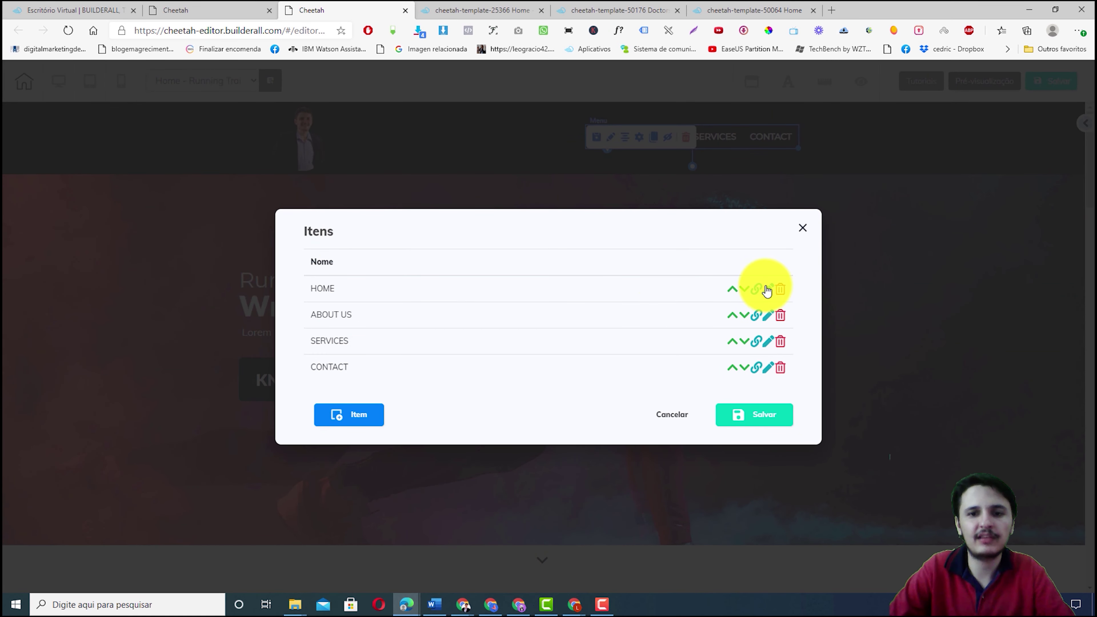
click(768, 322)
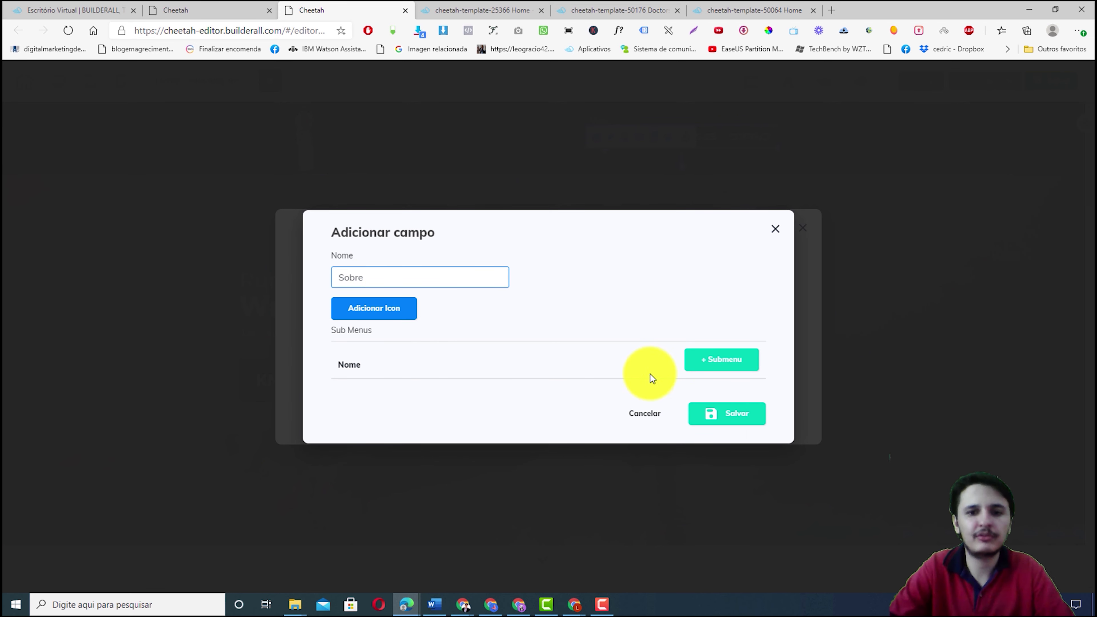
click(728, 408)
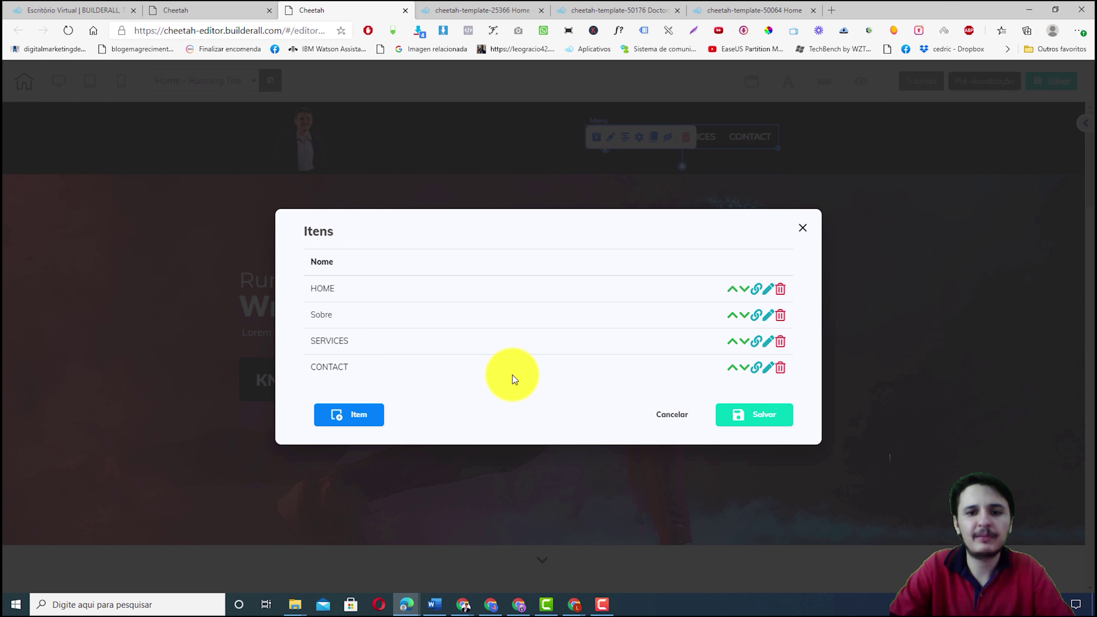
click(756, 316)
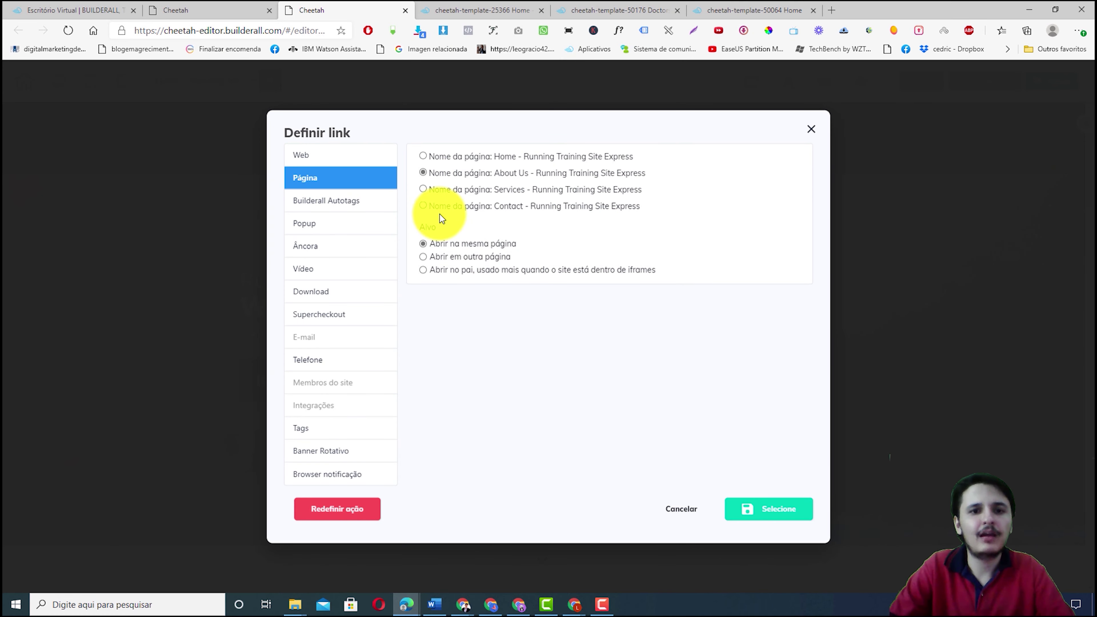
click(763, 509)
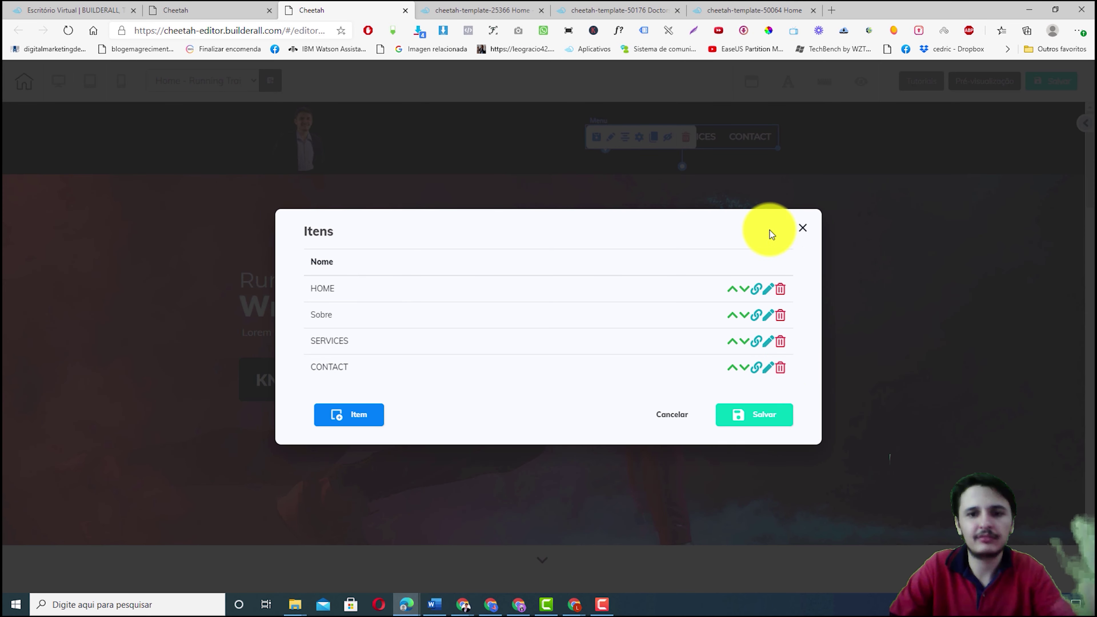
Save the edited list of navigation menu items
click(756, 416)
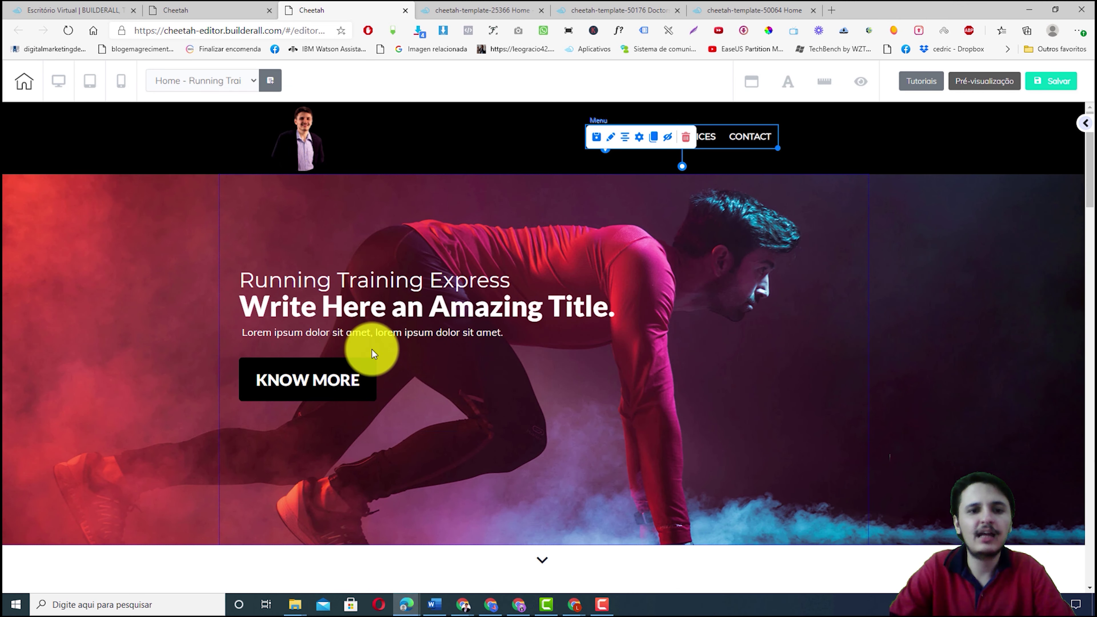
Open the hero section's Running Training Express text for editing to check its formatting options, and leave the text editor
click(379, 282)
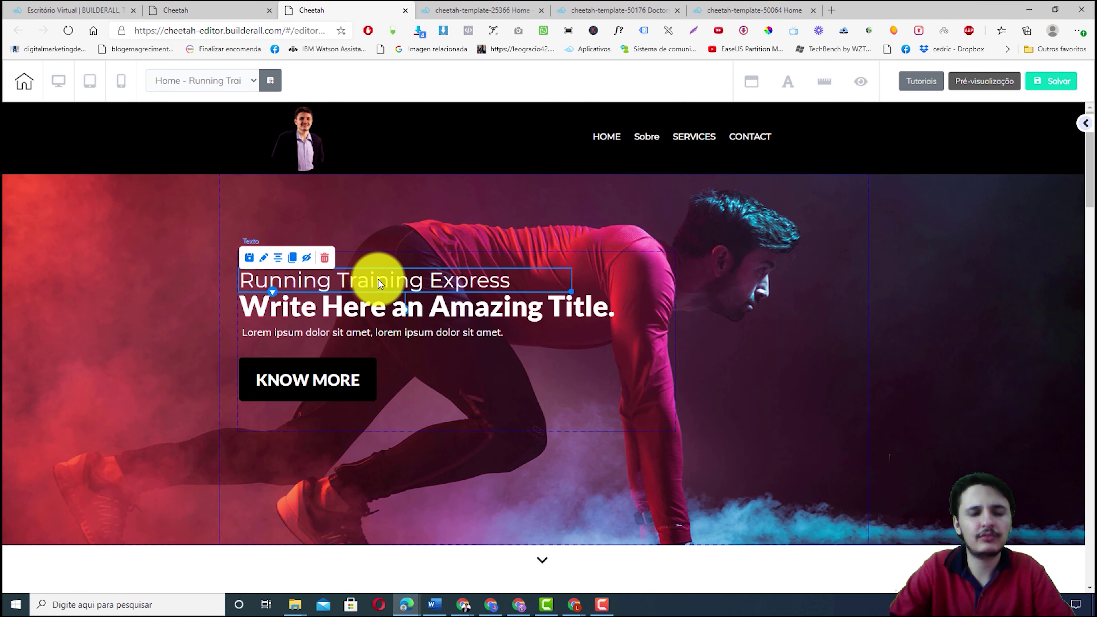
click(293, 259)
click(328, 283)
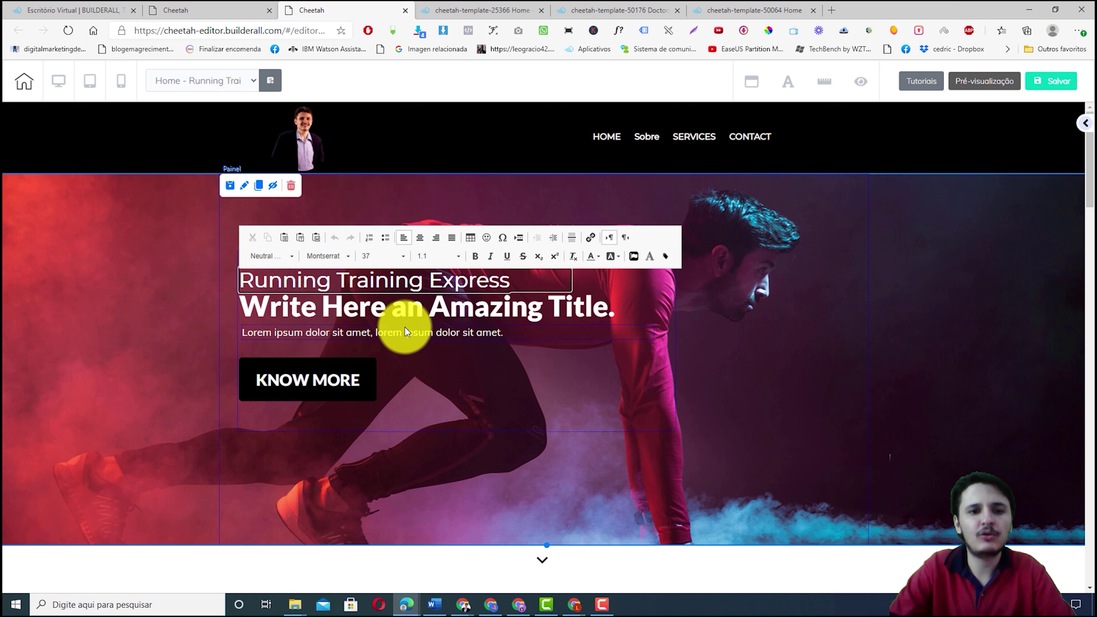
click(500, 281)
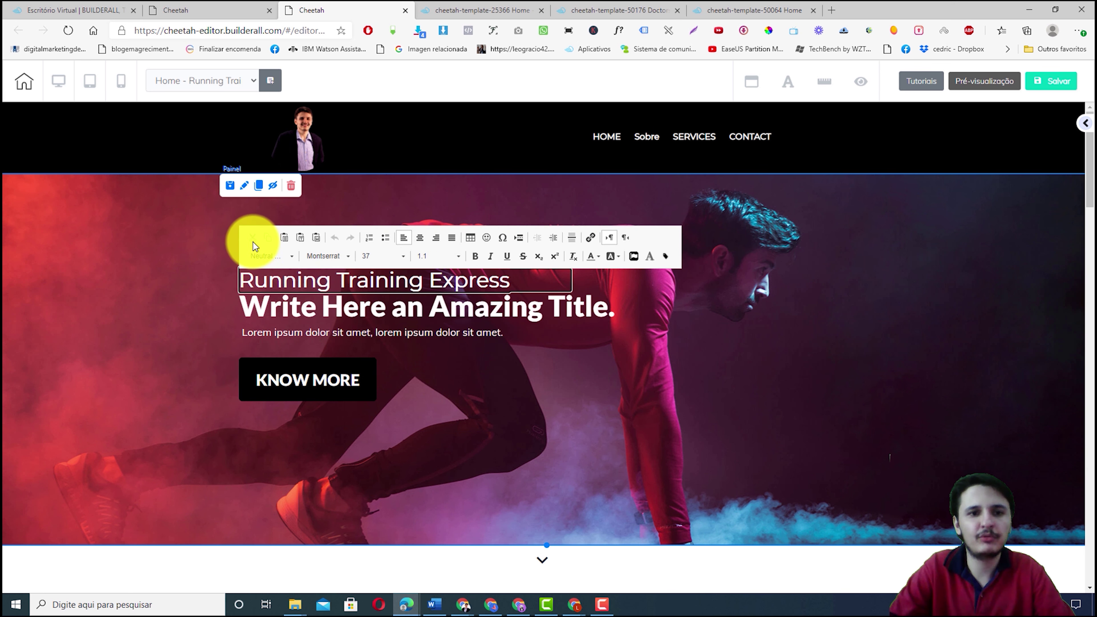
click(781, 263)
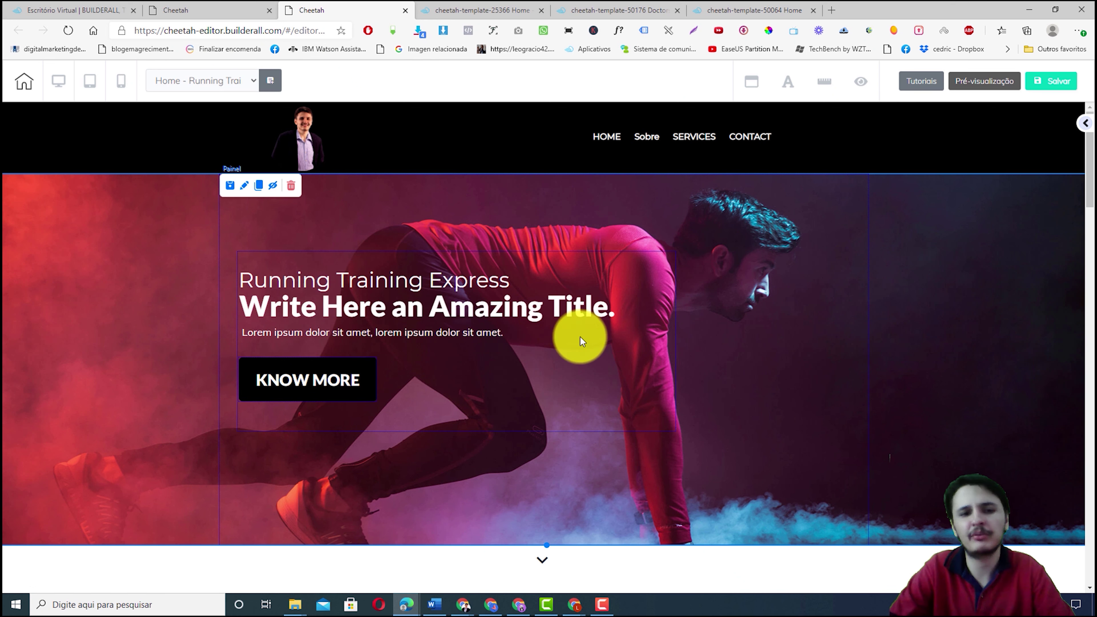
Inspect the advantages section's text and running woman image, and check the image's general settings
drag(1089, 178, 1088, 259)
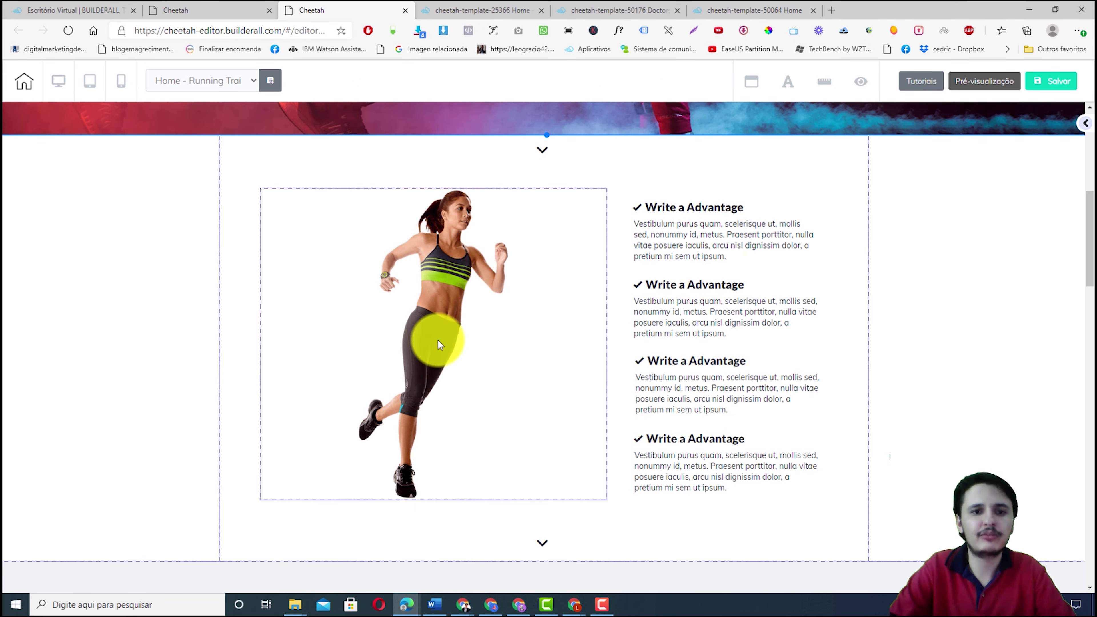
click(396, 337)
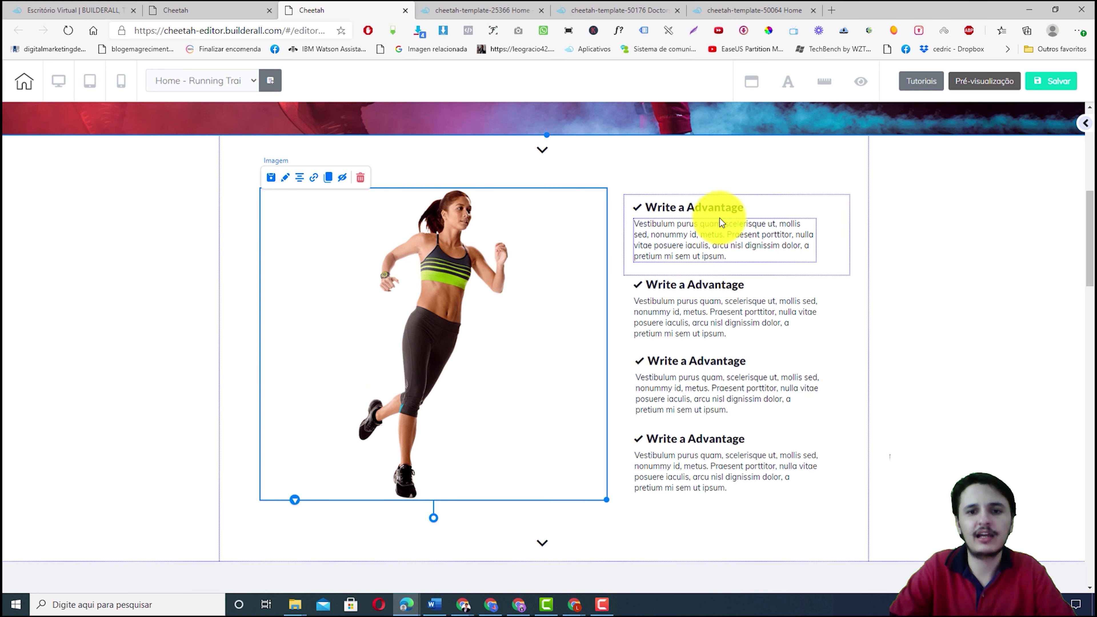
click(708, 230)
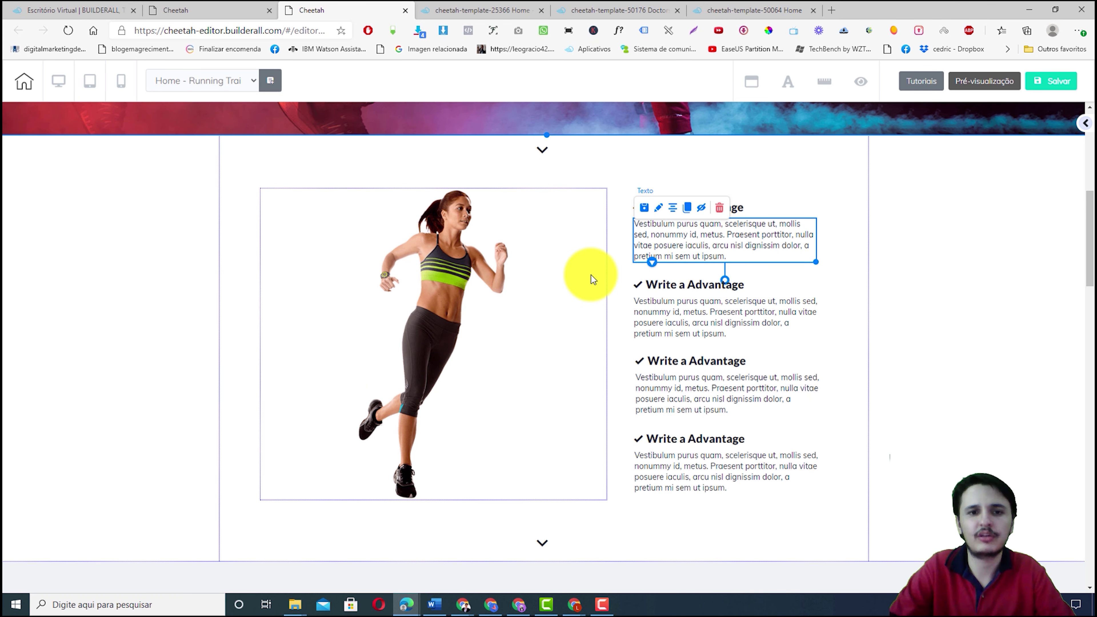
click(590, 279)
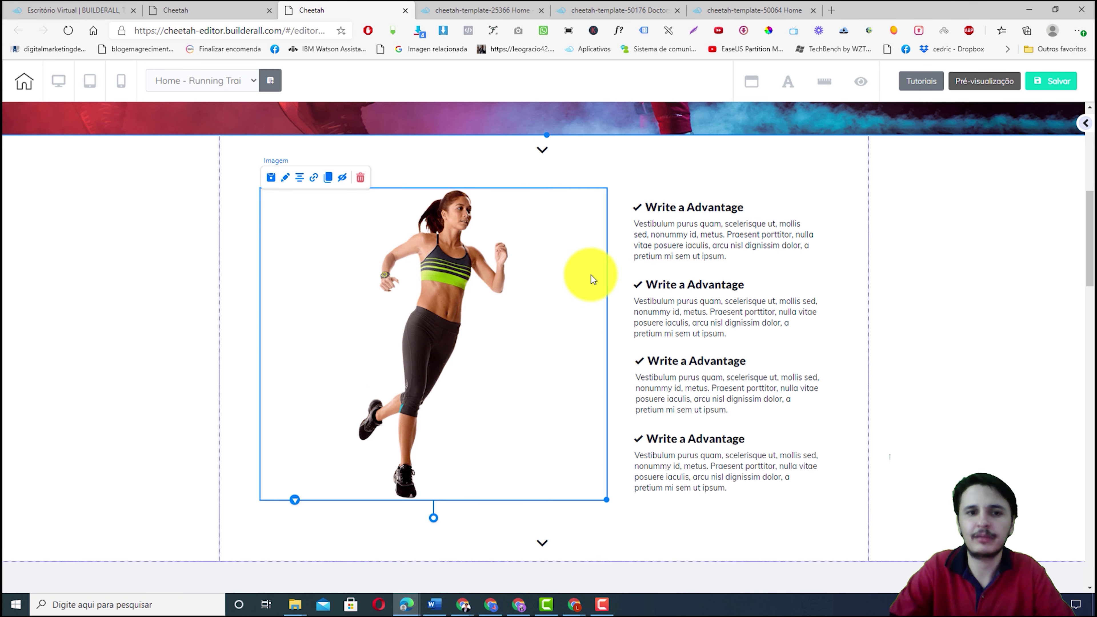
click(285, 178)
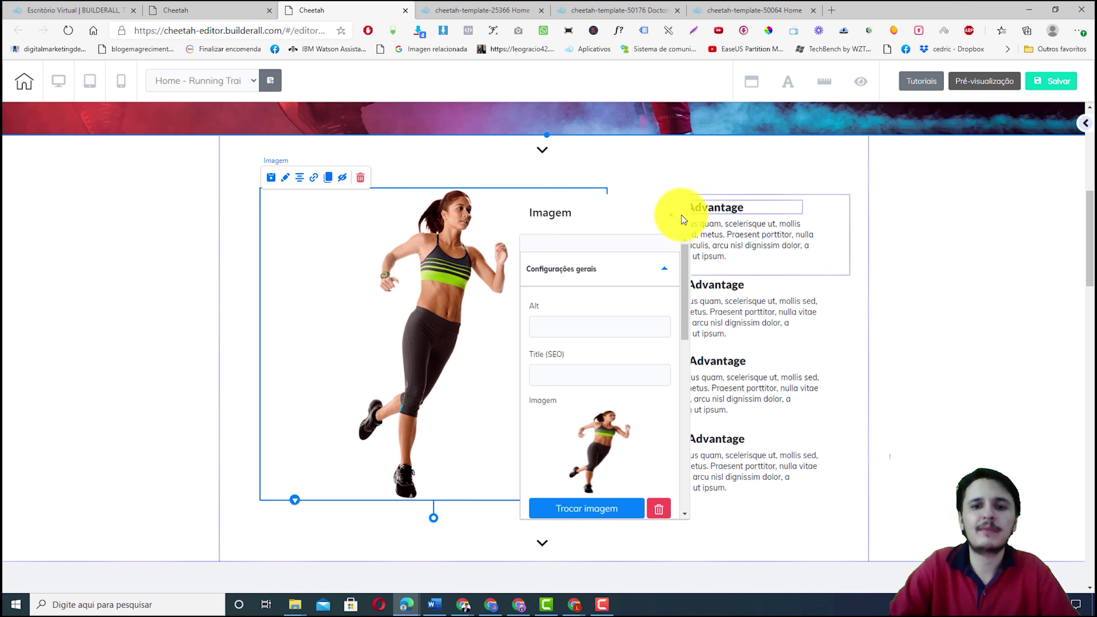
click(670, 215)
Move the Your Title Here text block with its READ MORE button to the right half of its grey section
drag(1089, 220, 1081, 304)
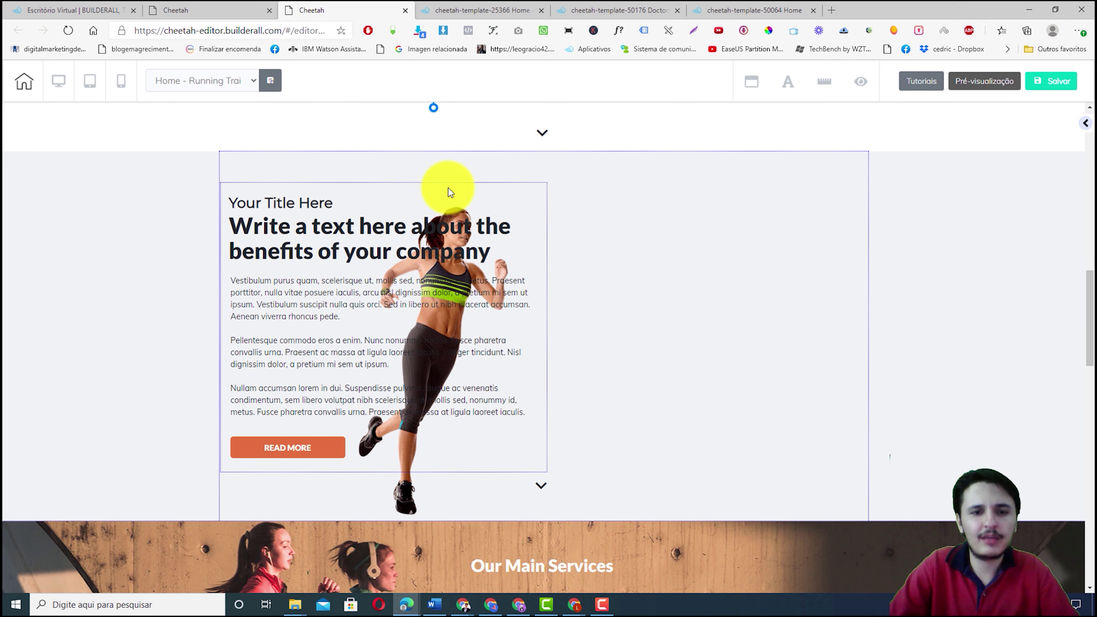
drag(449, 193, 730, 186)
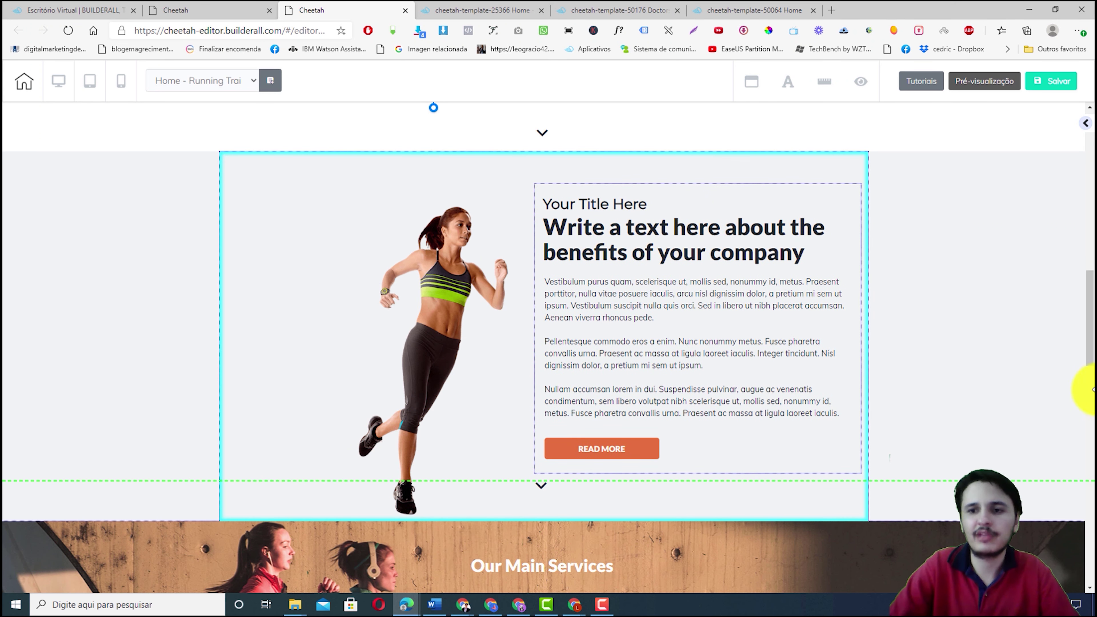
Review the rest of the Home page down to the footer's newsletter subscription form
drag(1089, 324, 1088, 521)
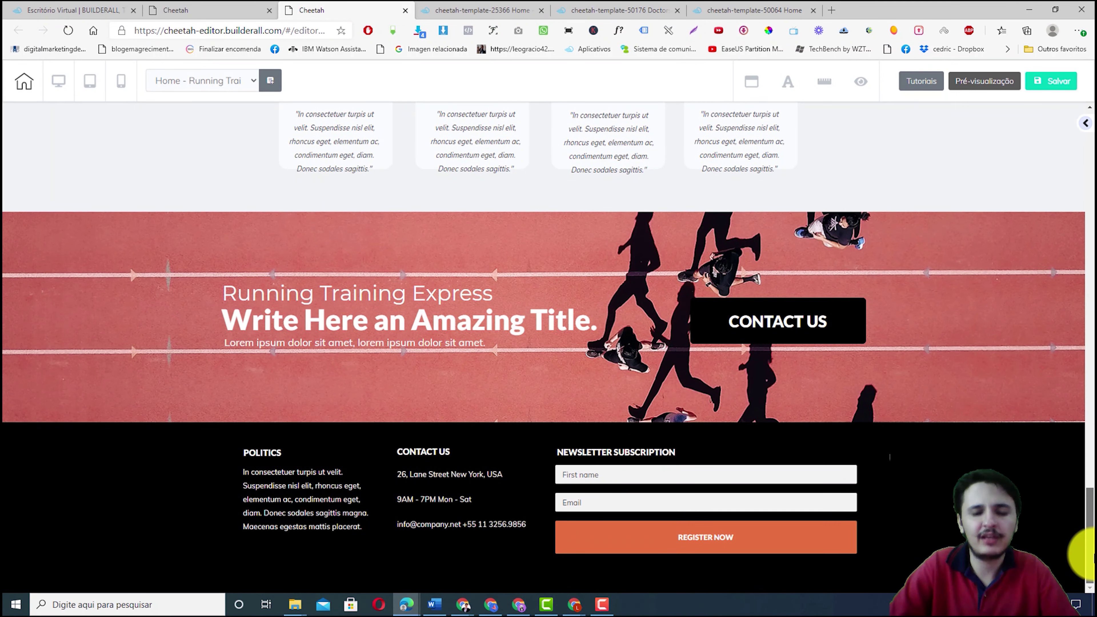
click(635, 490)
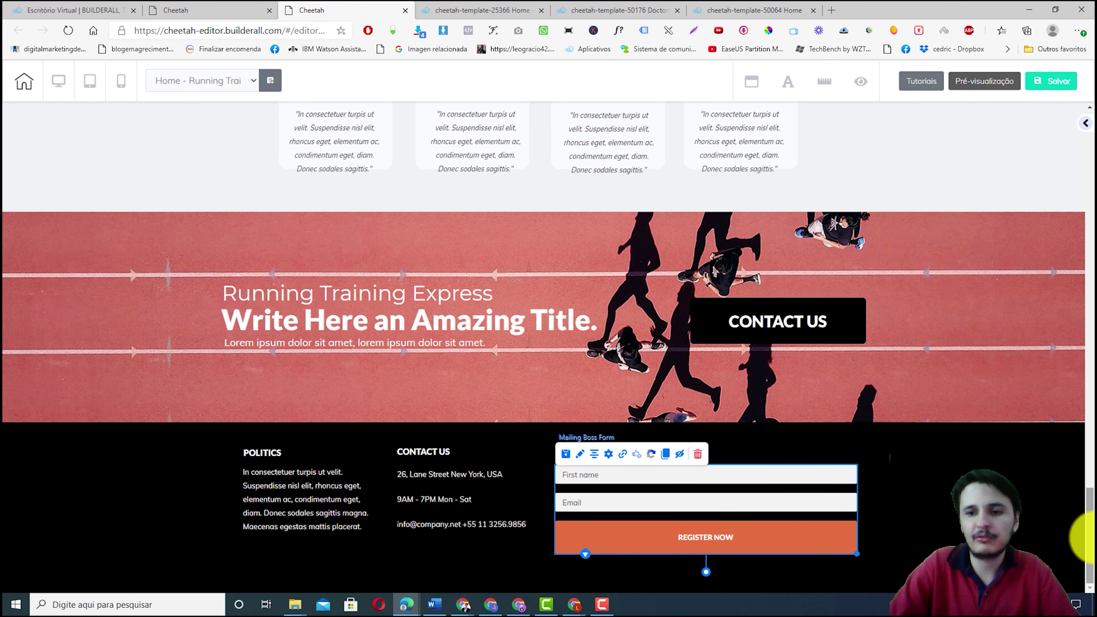
drag(1089, 436, 1086, 56)
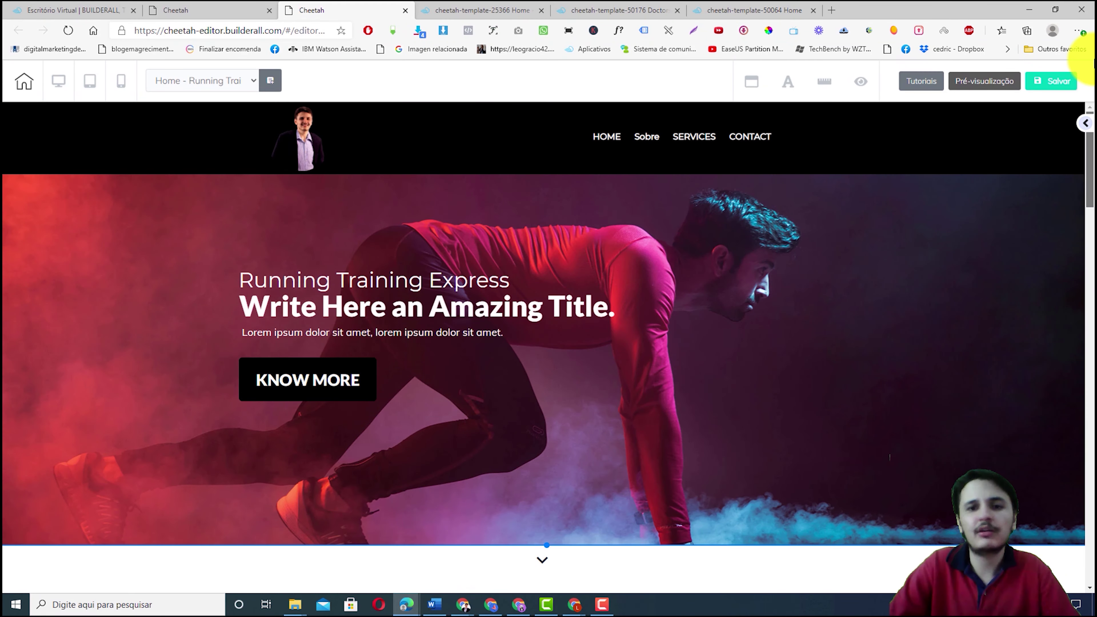
Add a YouTube video element to the hero section's lower right area, below the runner's face
click(1086, 128)
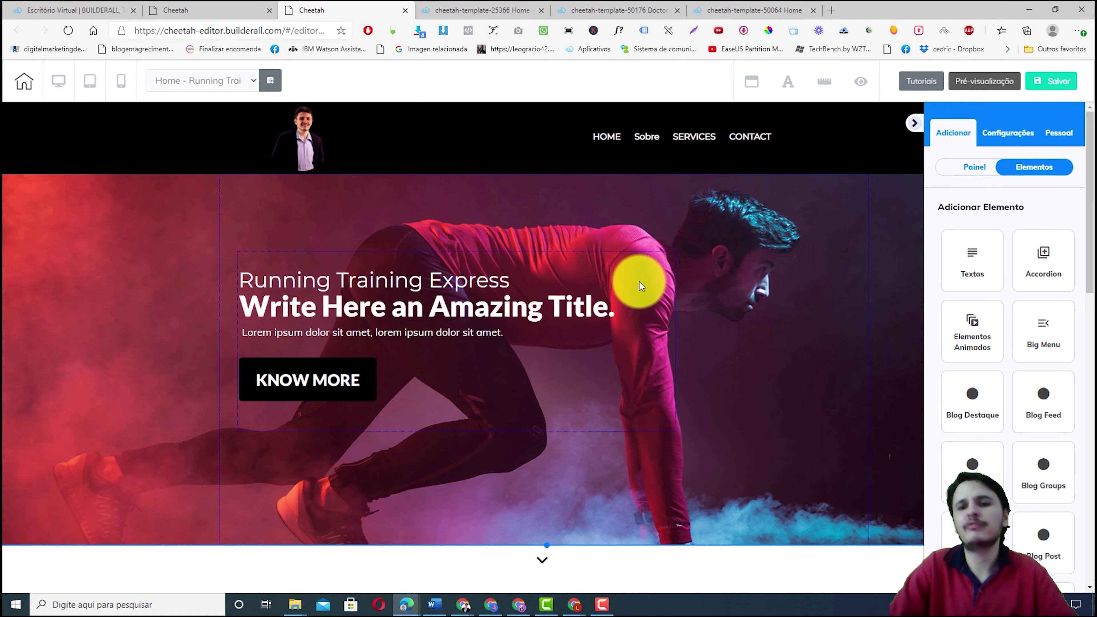
drag(1089, 193, 1088, 487)
click(946, 469)
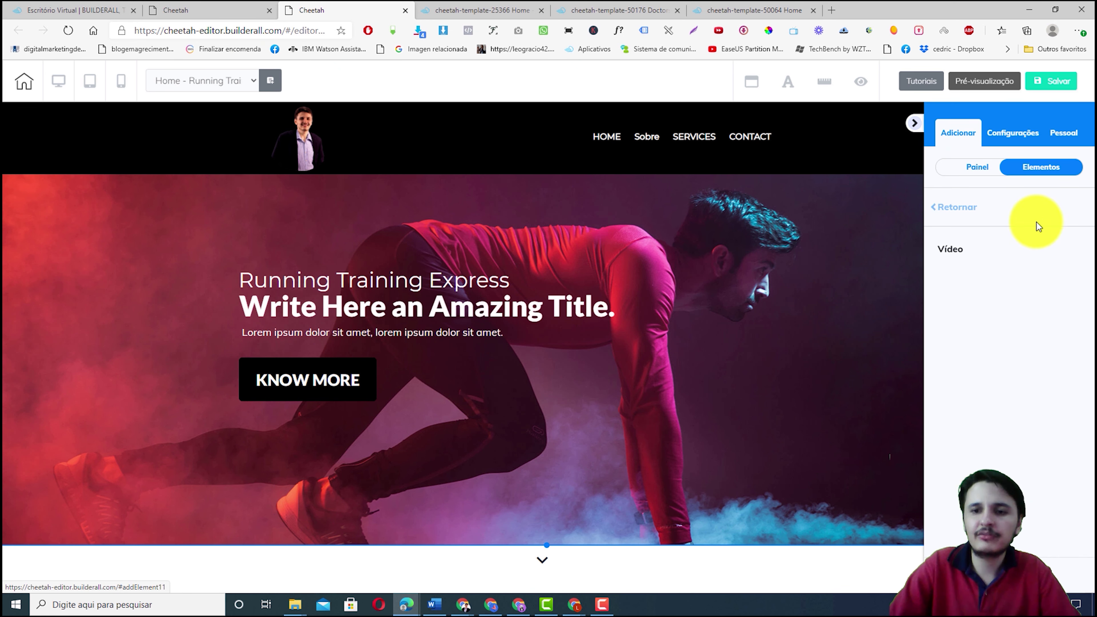
drag(707, 286, 819, 528)
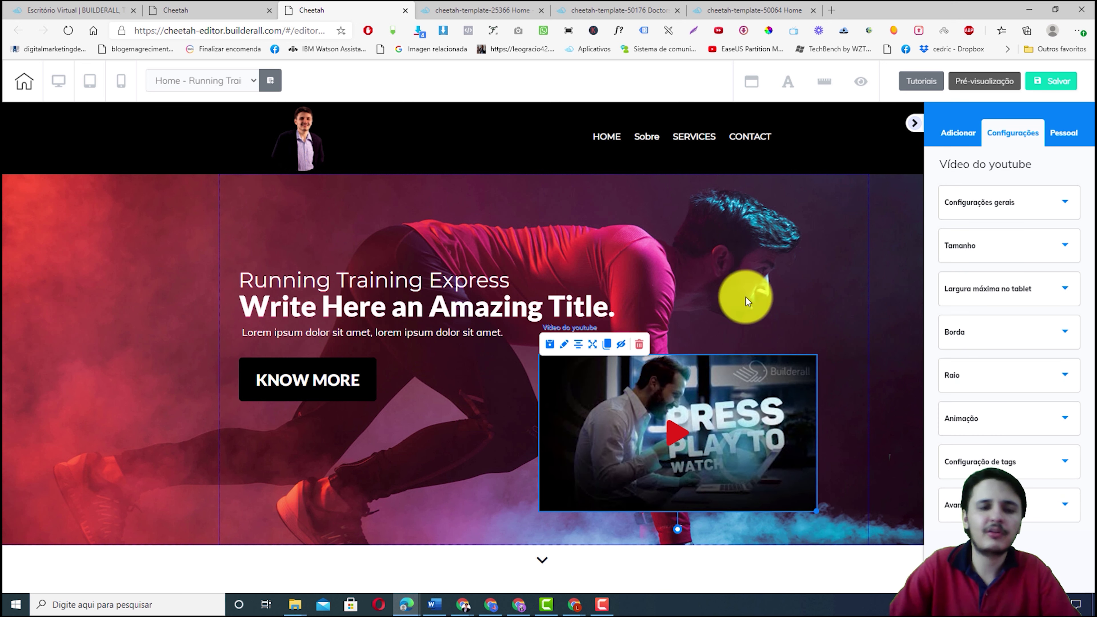
click(560, 372)
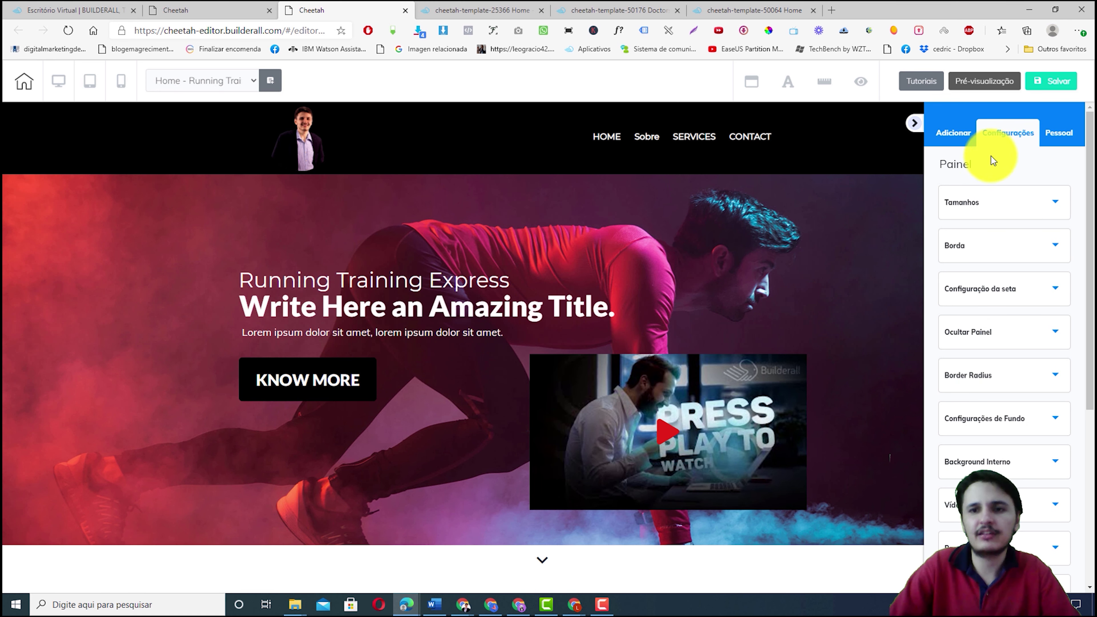
Return to the full element list and examine the other element types that can be added
click(953, 132)
click(1045, 167)
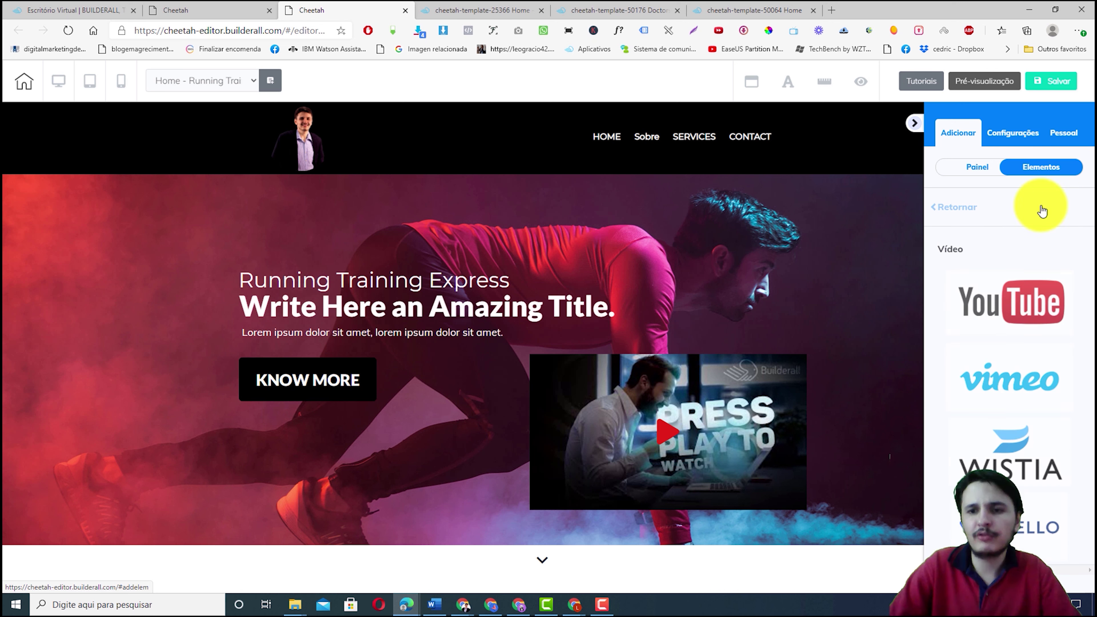
click(957, 216)
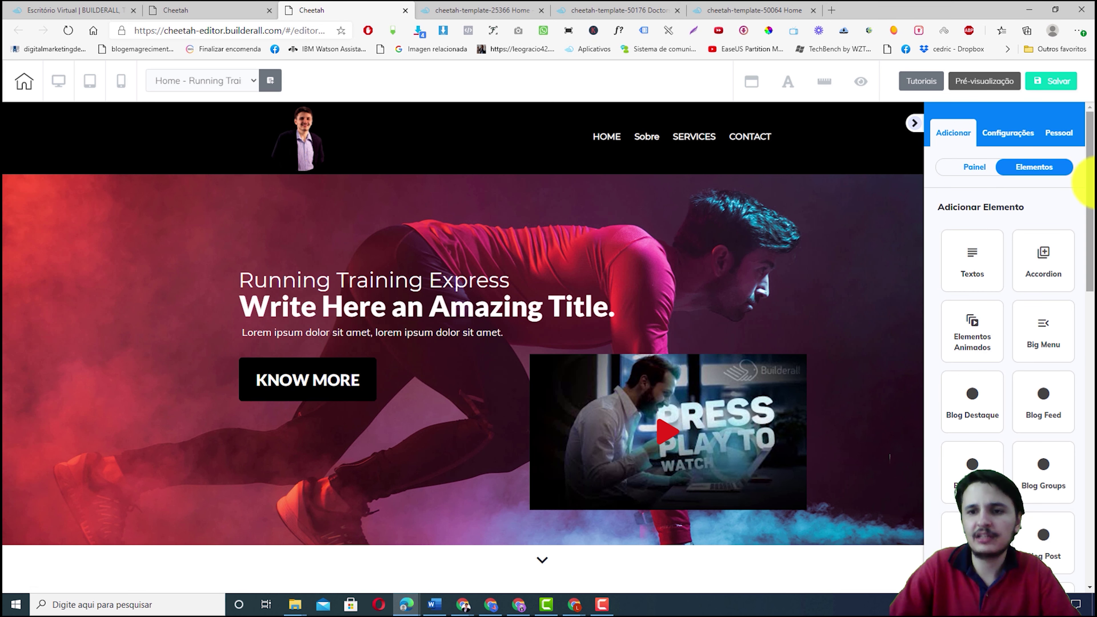
drag(1089, 143, 1088, 514)
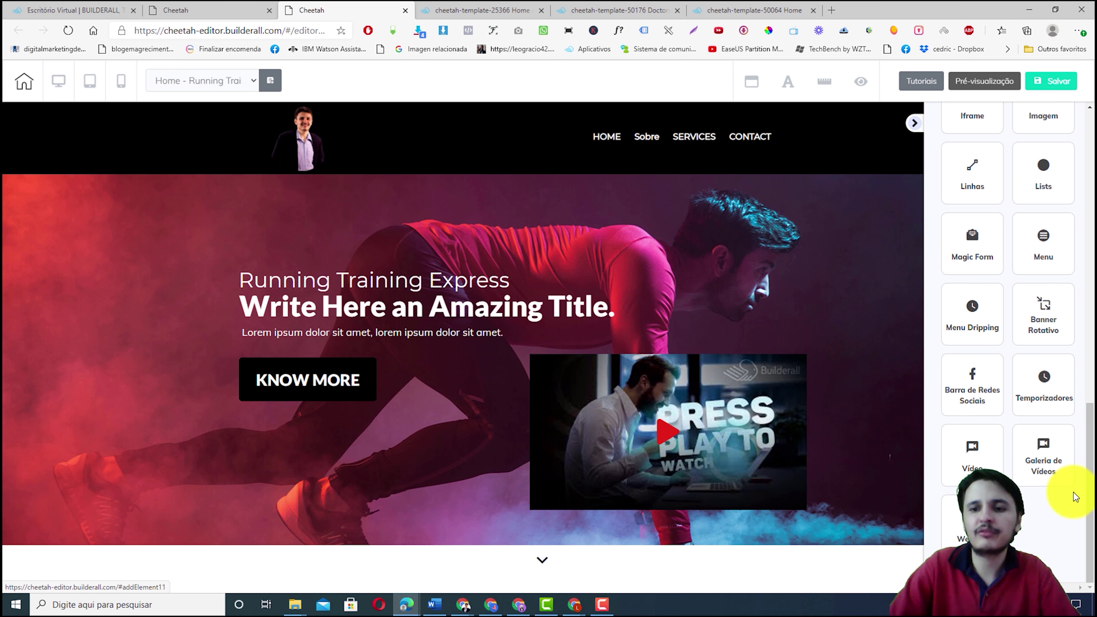
Switch to the Builderall office to look over its home page, and return to the Cheetah page editor
click(77, 9)
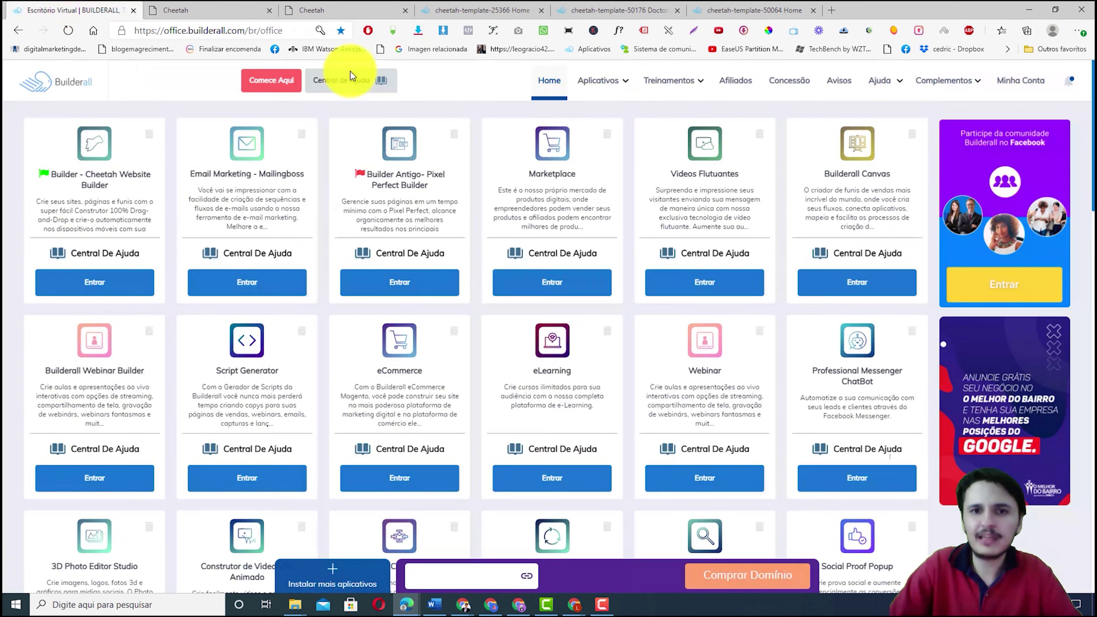
click(682, 82)
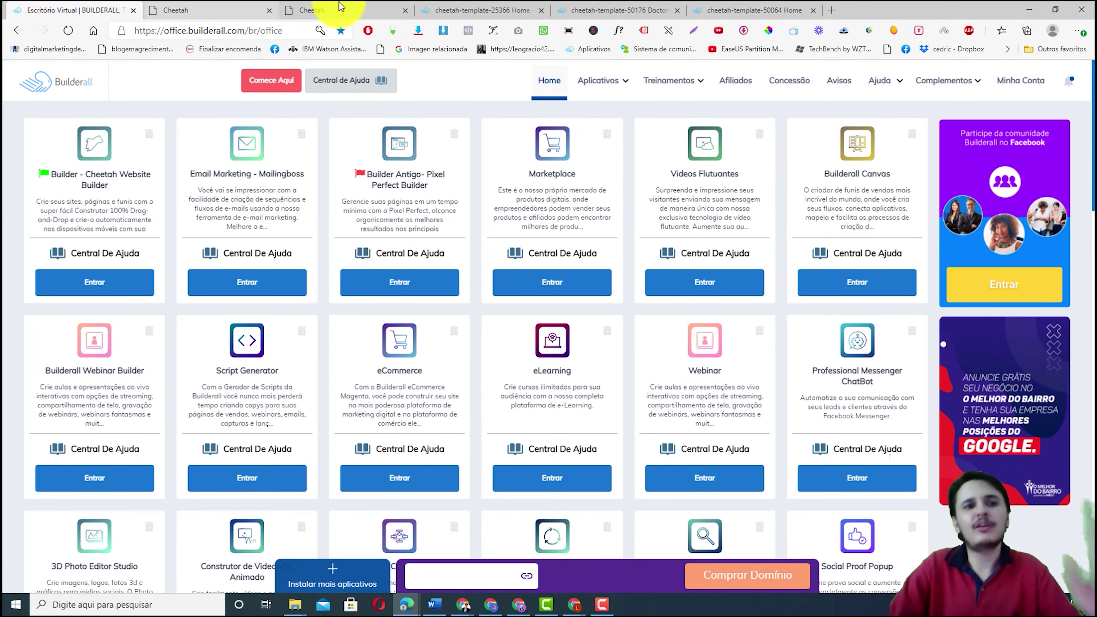
click(341, 9)
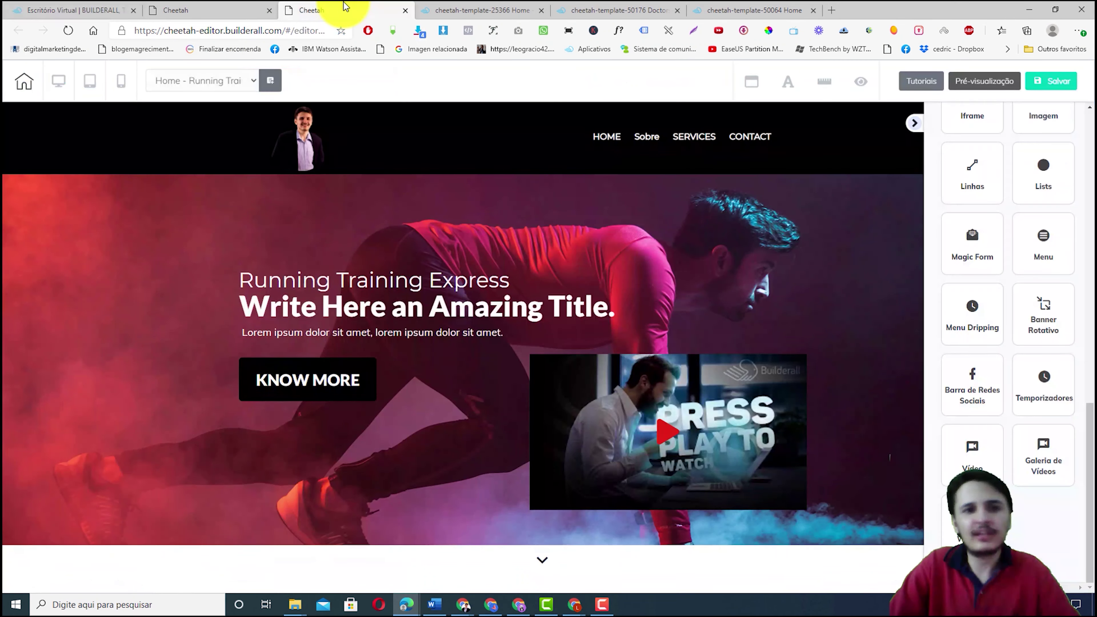
scroll(1079, 164, up, 10)
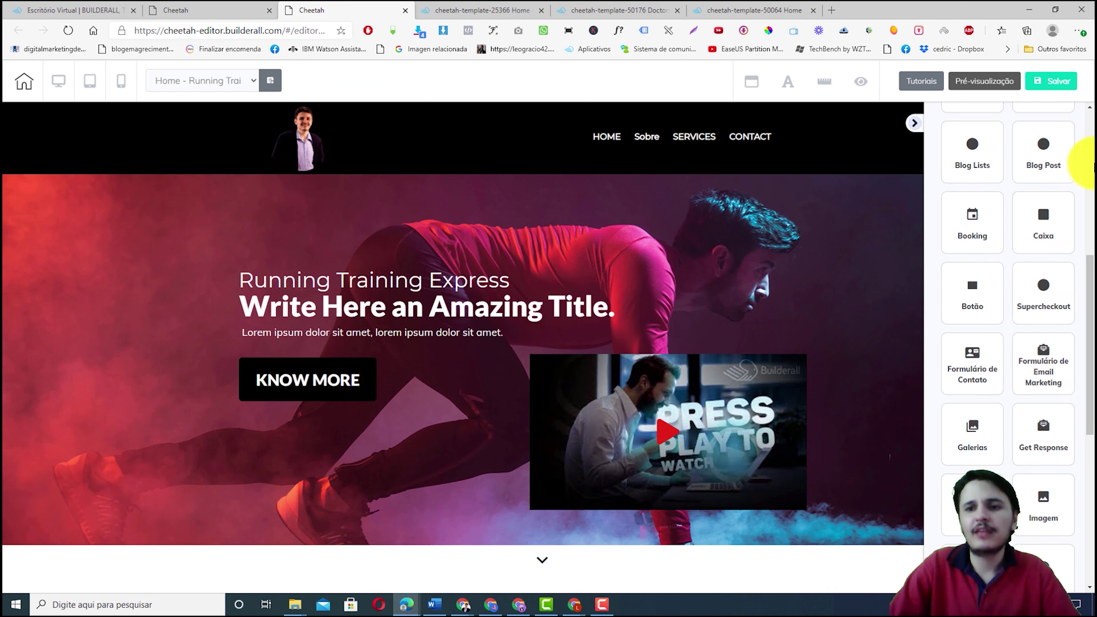
Save the Home page and publish the website, closing the published domain dialog
click(1060, 84)
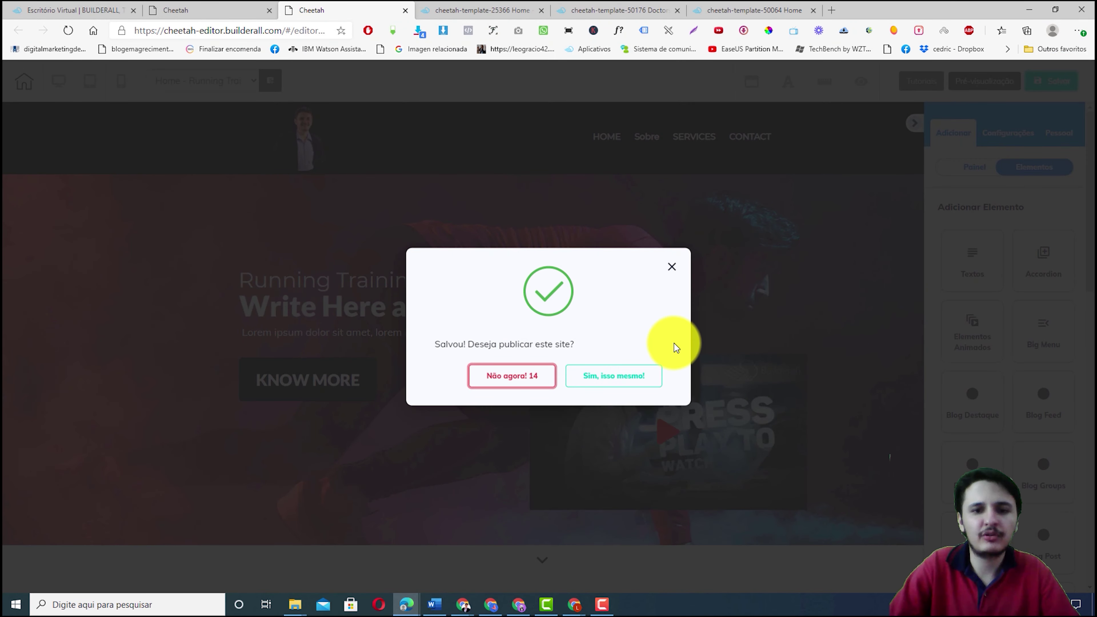
click(611, 380)
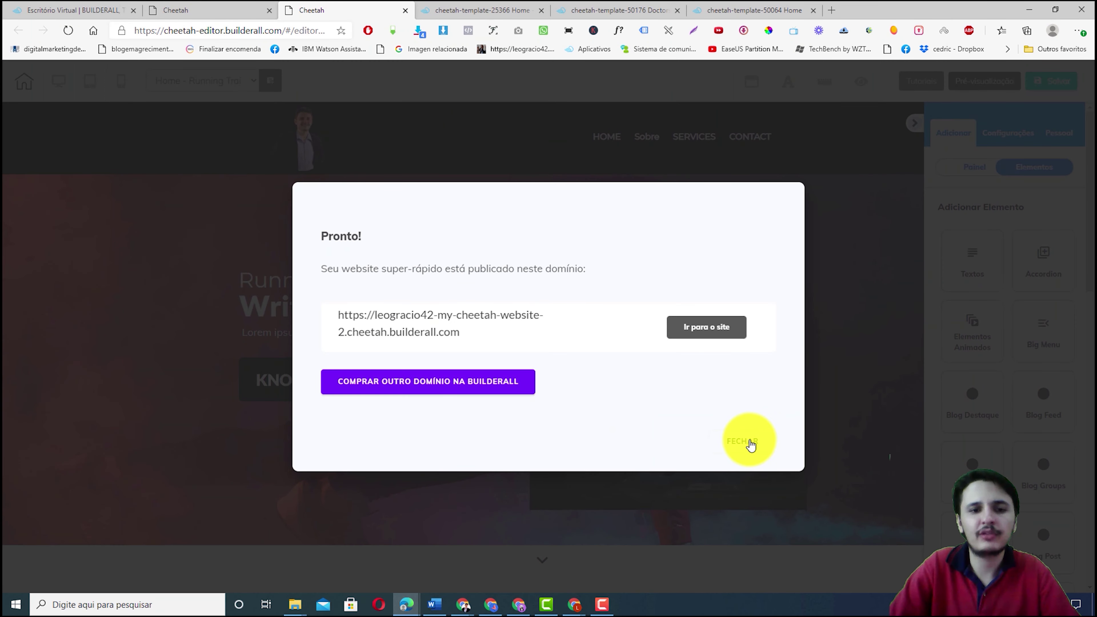
click(750, 444)
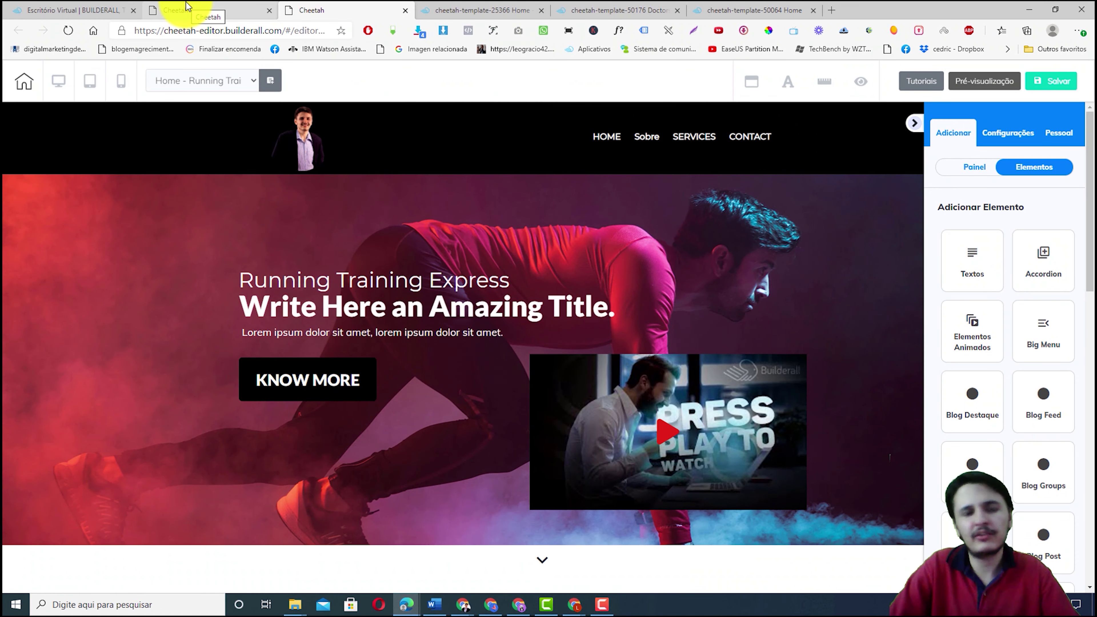
In the website's page manager, review the Home page's settings and republish the site, returning to the page list
click(186, 6)
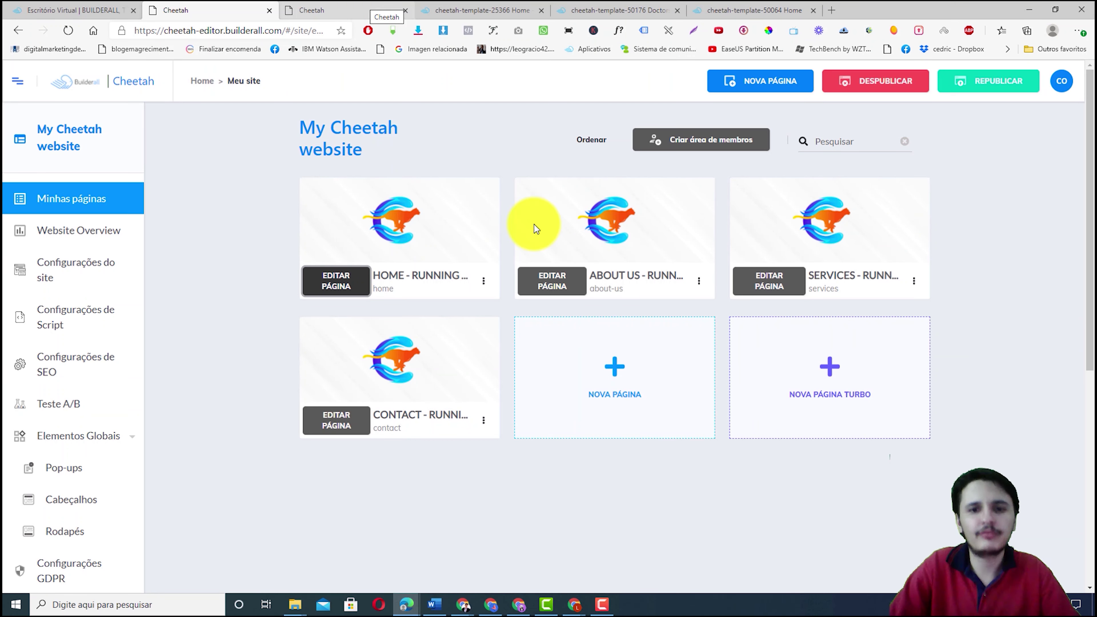
click(484, 283)
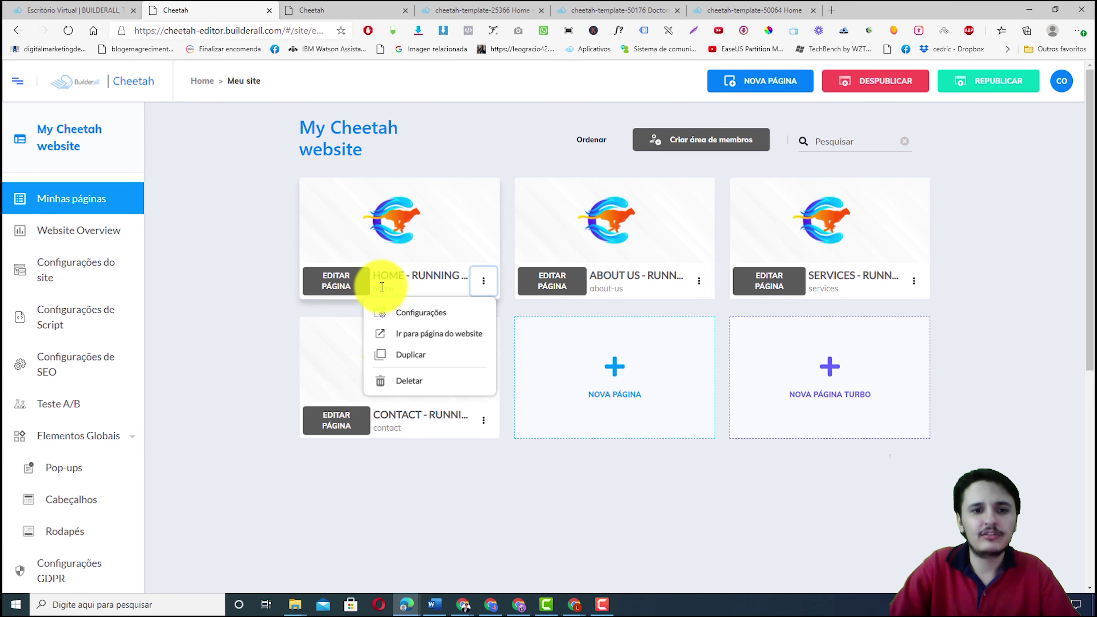
click(406, 318)
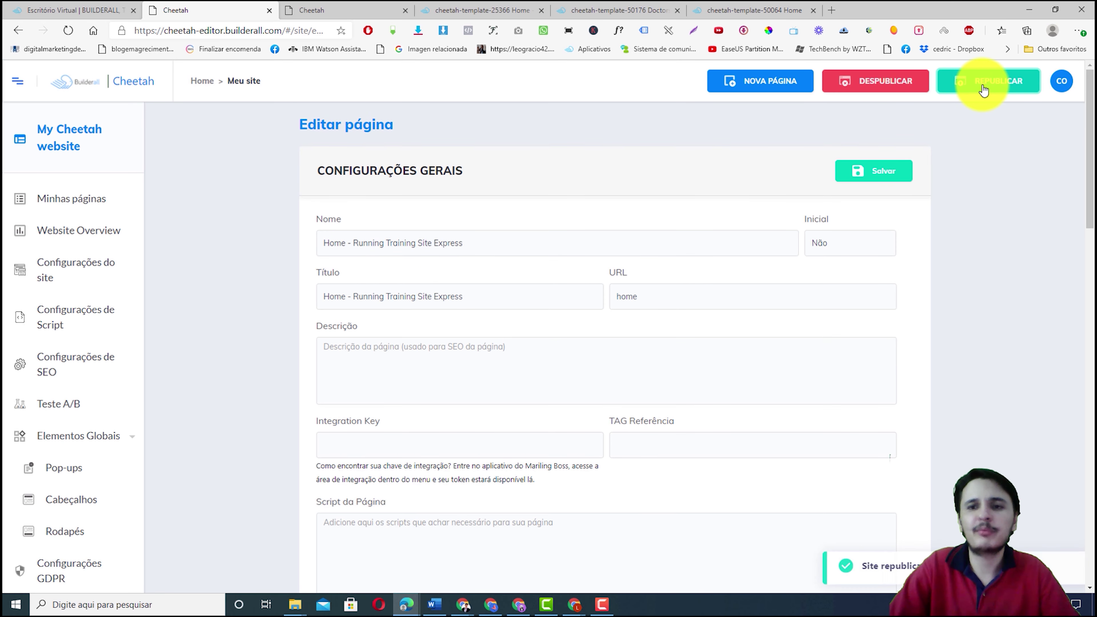
click(54, 200)
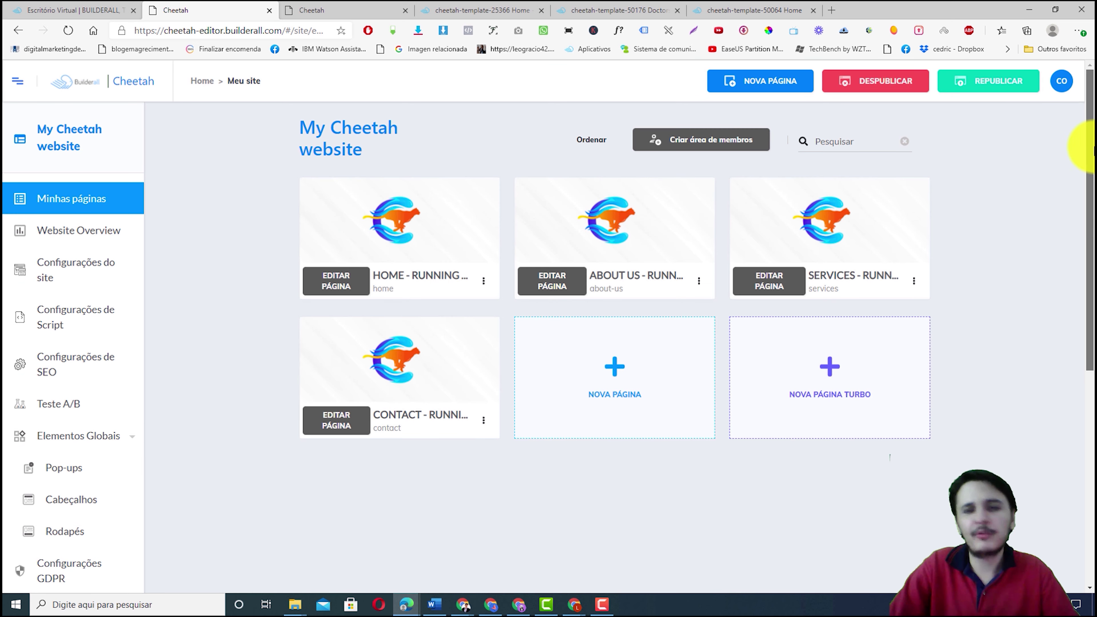
Open the website's domain connection dialog, check its domain field, and cancel back to the page list
drag(1089, 147, 1090, 369)
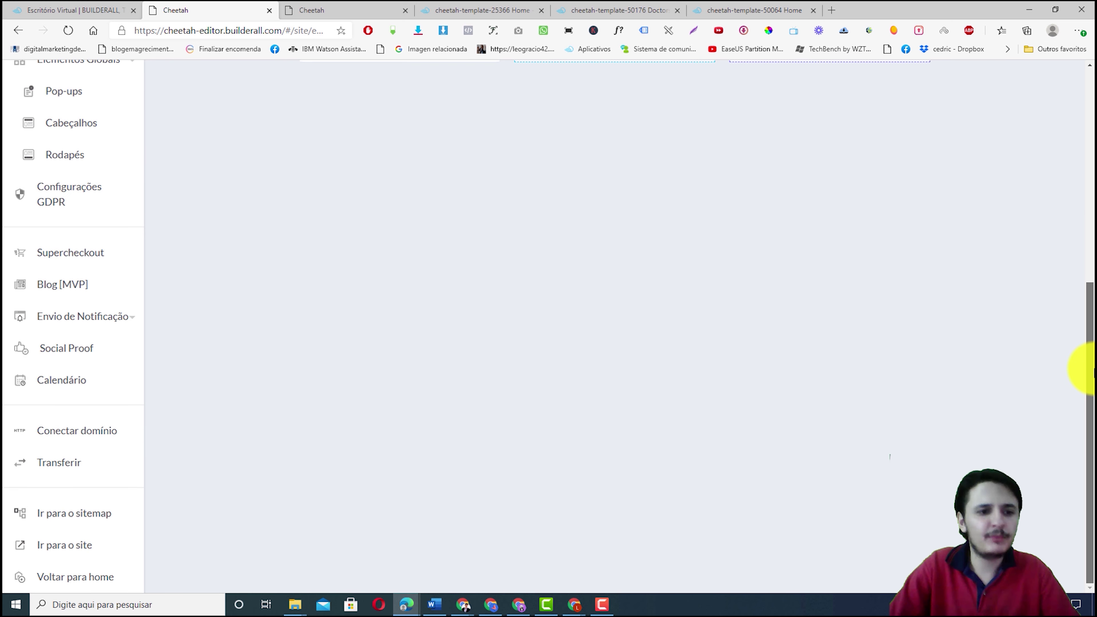
click(31, 441)
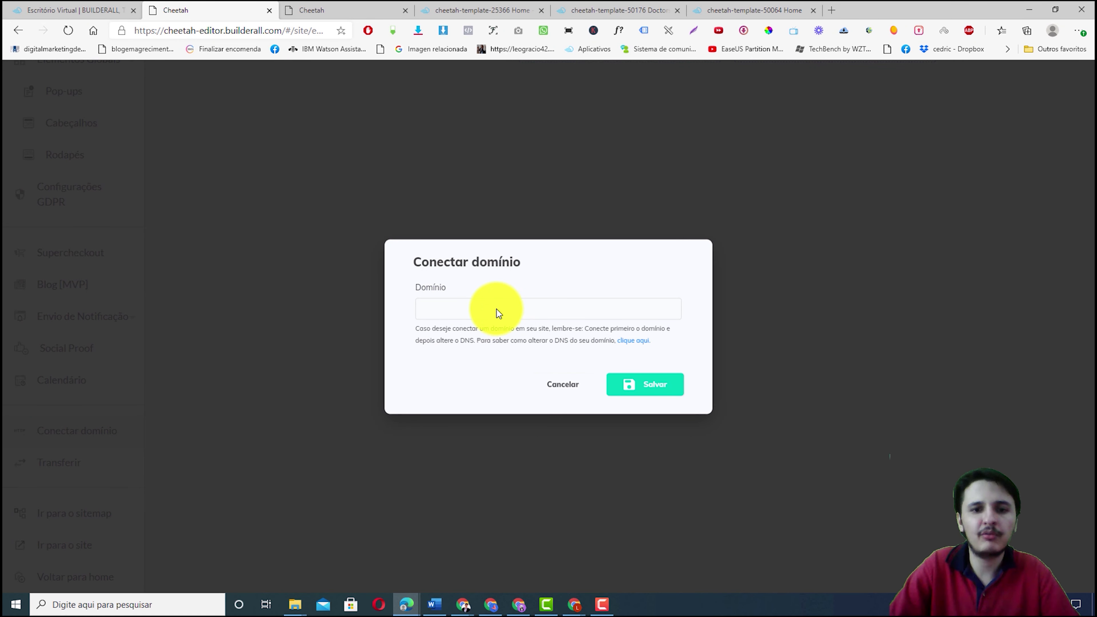
click(465, 315)
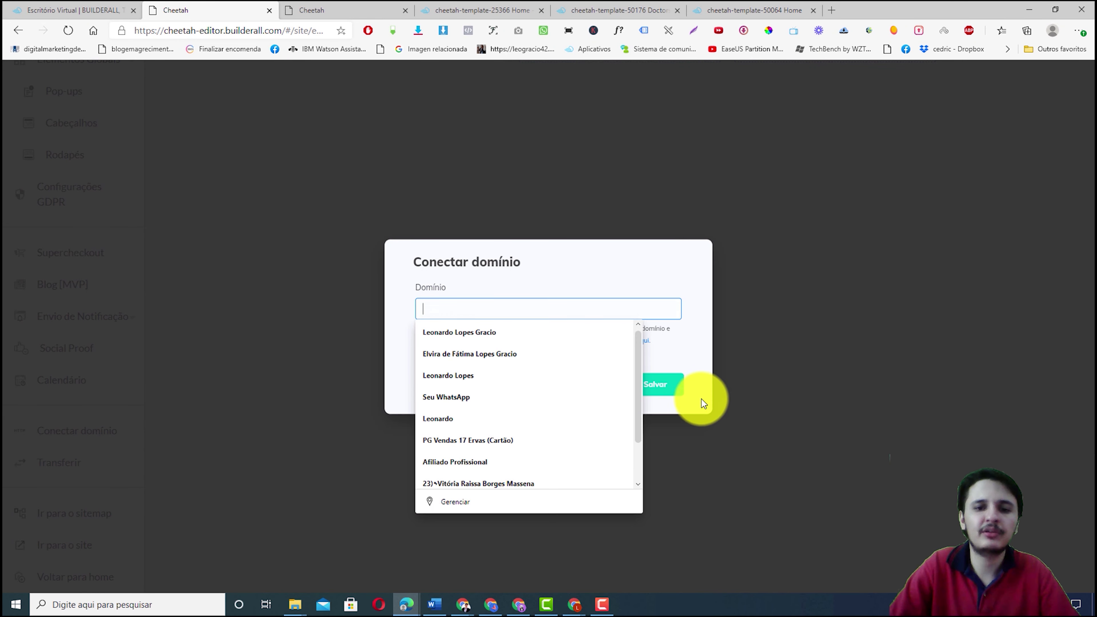
click(690, 368)
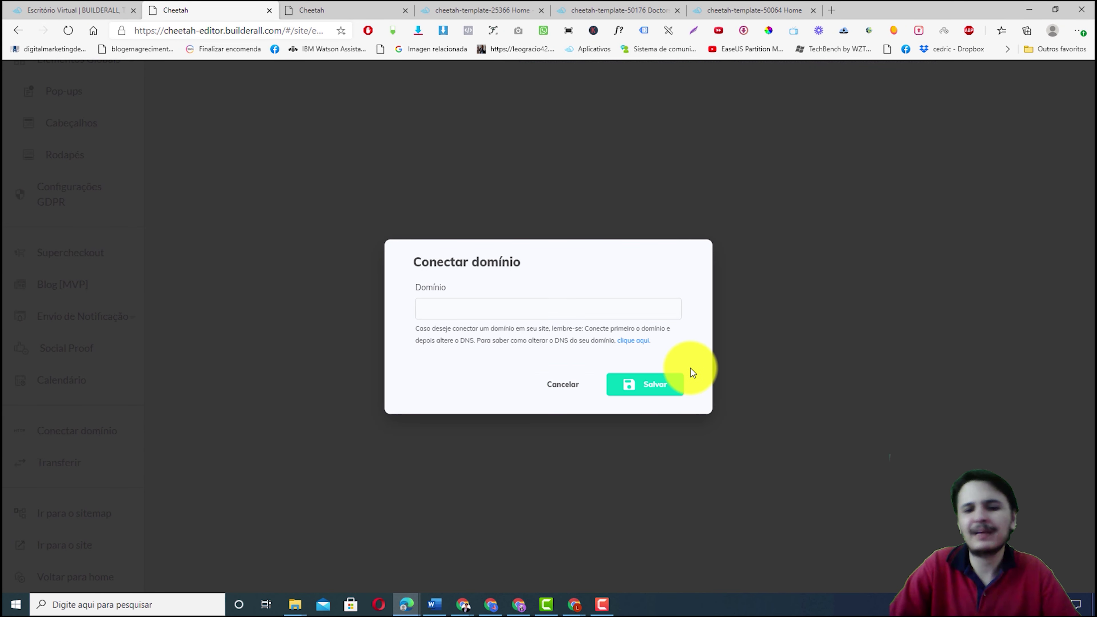
click(576, 396)
scroll(1090, 197, up, 10)
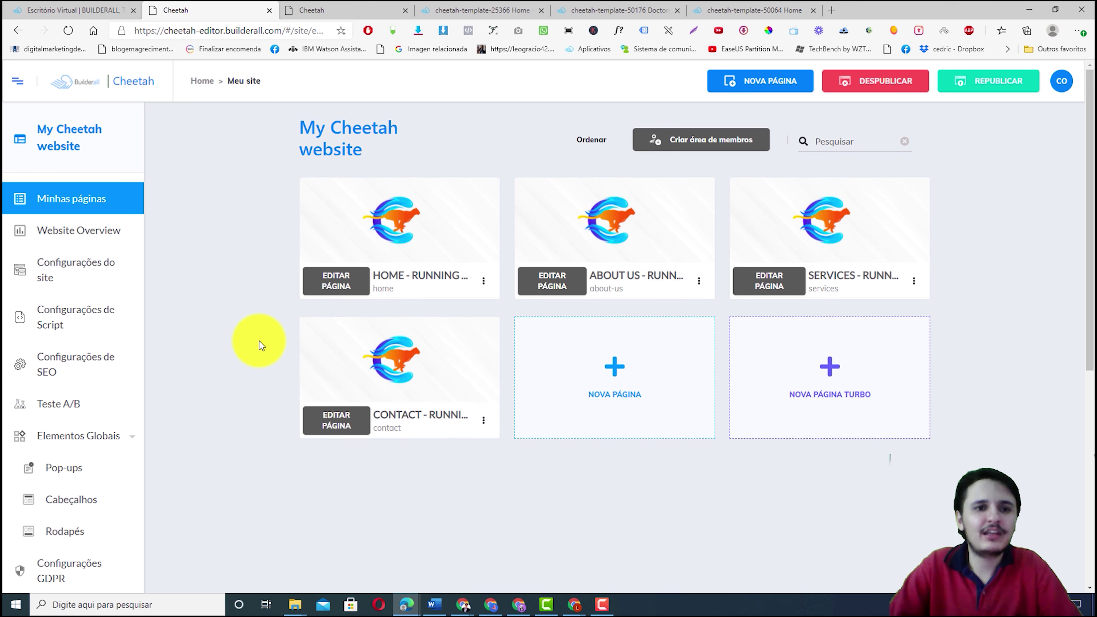
Switch to the Builderall office and open the E-mail Marketing + Mailingboss training course
click(73, 6)
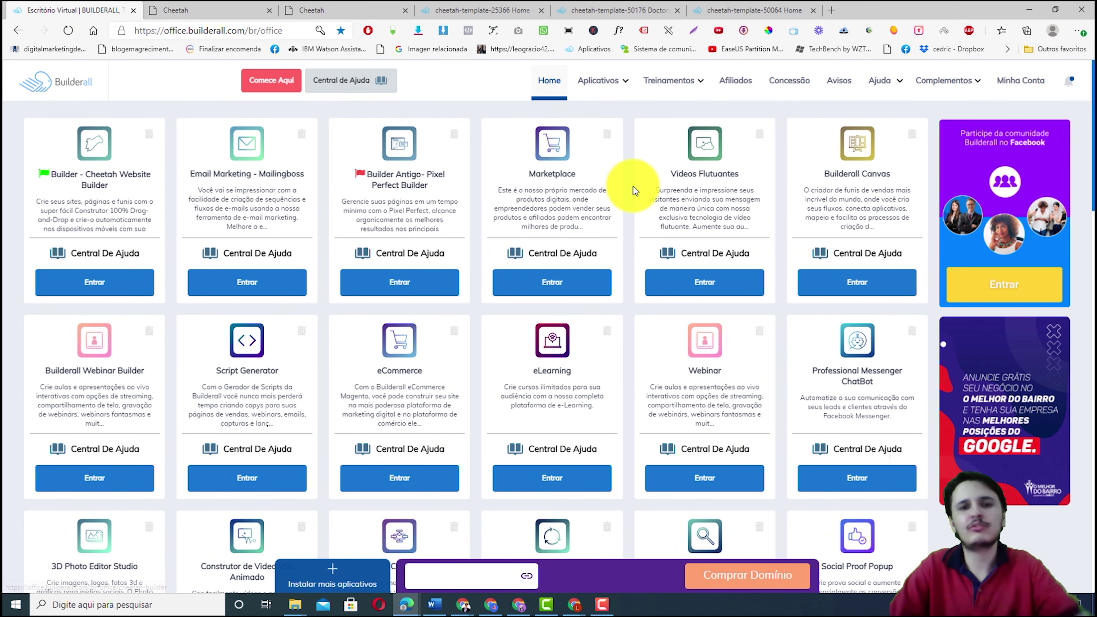
click(686, 80)
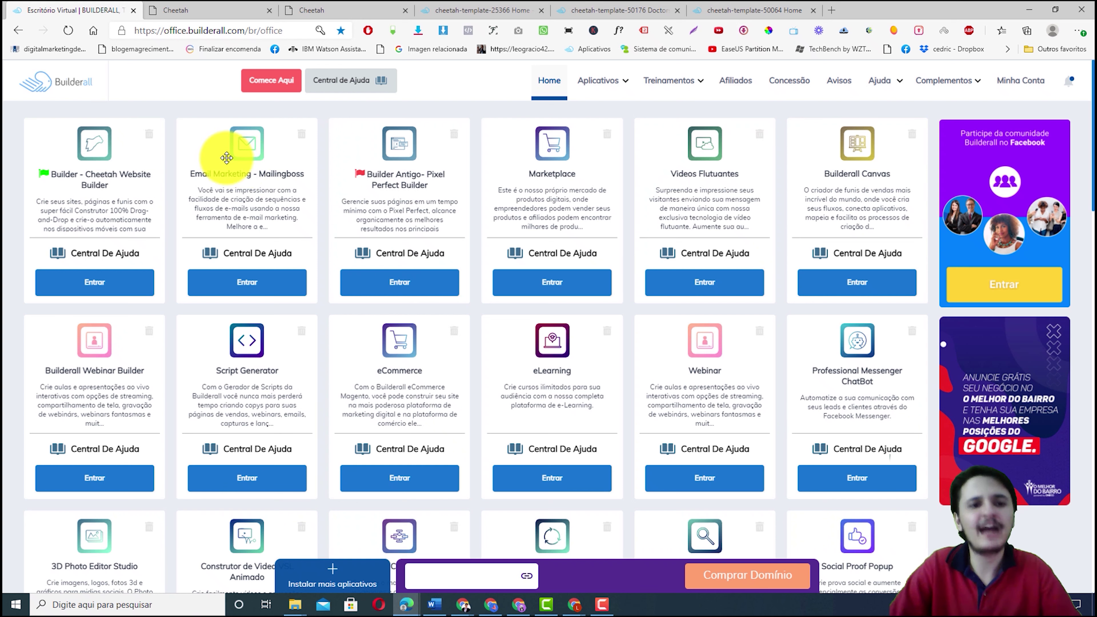
mouse_move(227, 157)
mouse_down()
mouse_move(244, 160)
mouse_move(225, 151)
mouse_move(237, 134)
mouse_move(231, 177)
mouse_up()
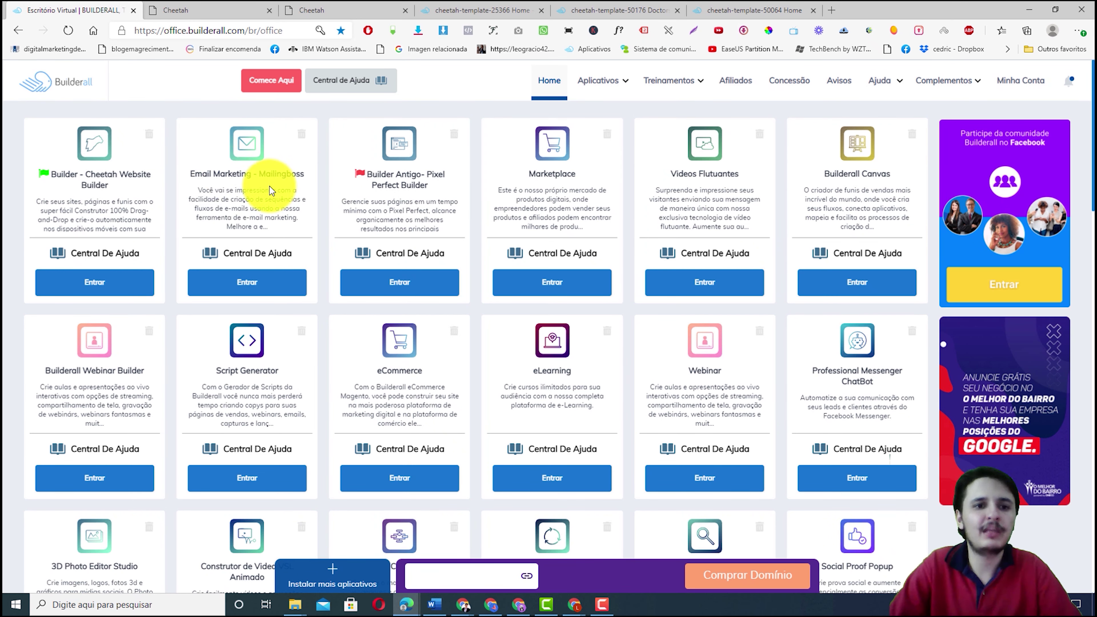
drag(262, 173, 291, 180)
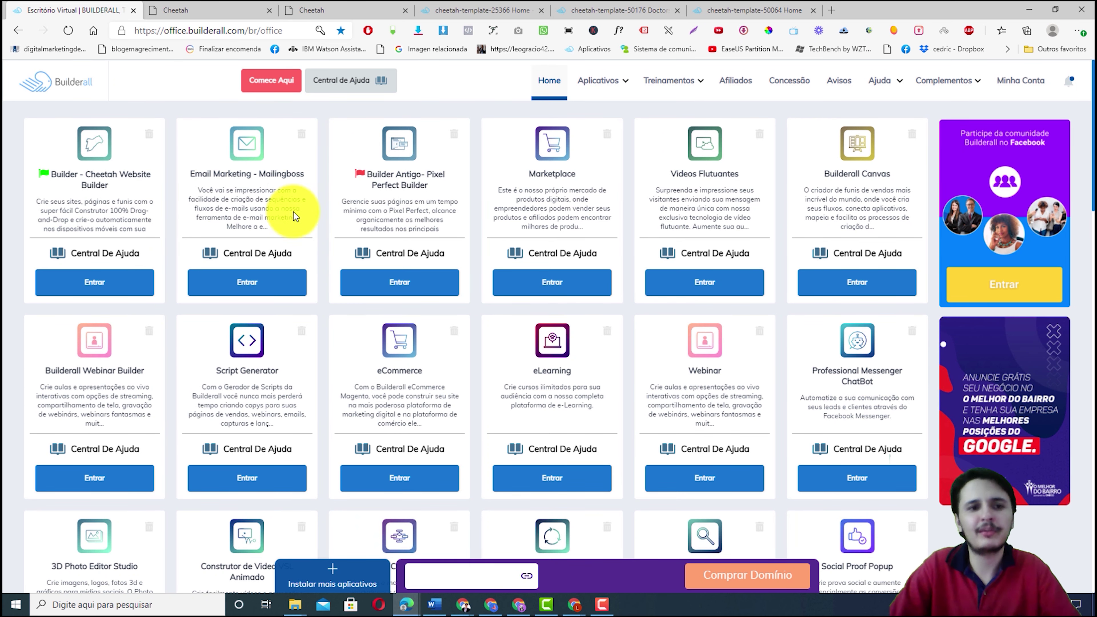
click(674, 86)
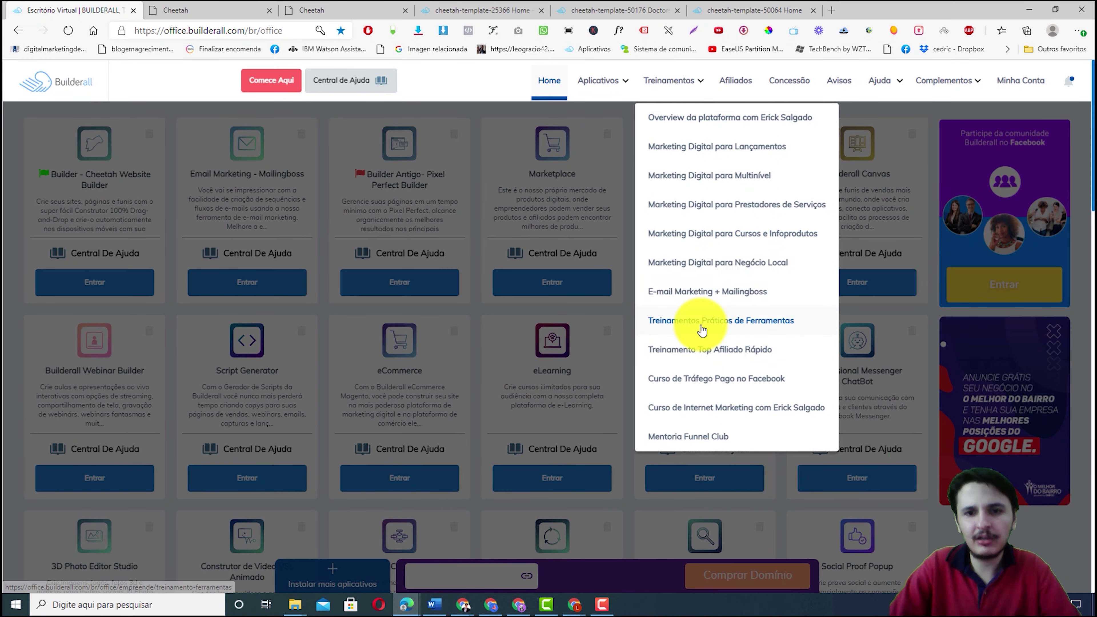
click(736, 301)
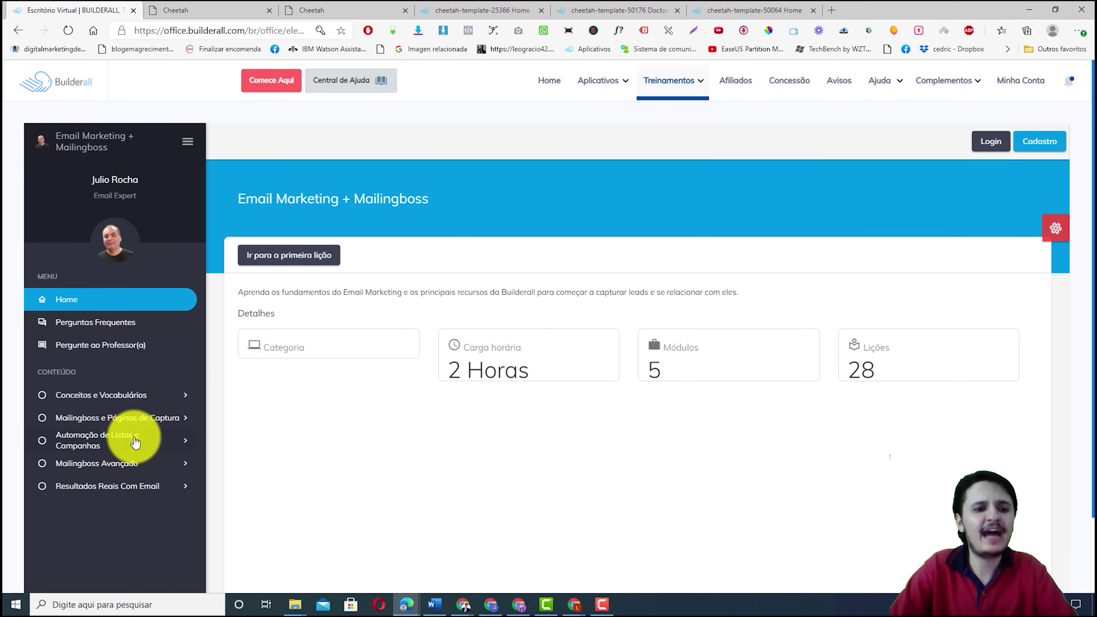
Look over the lessons of the Conceitos e Vocabulários module and the course's account registration form, and return to the course home
click(93, 395)
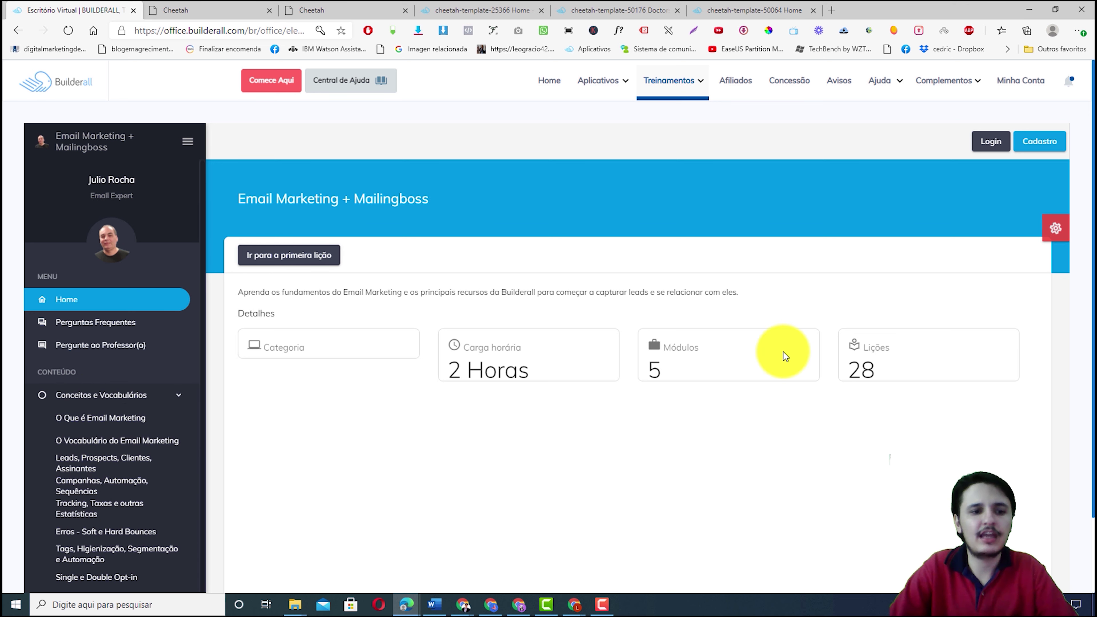
scroll(1011, 289, down, 2)
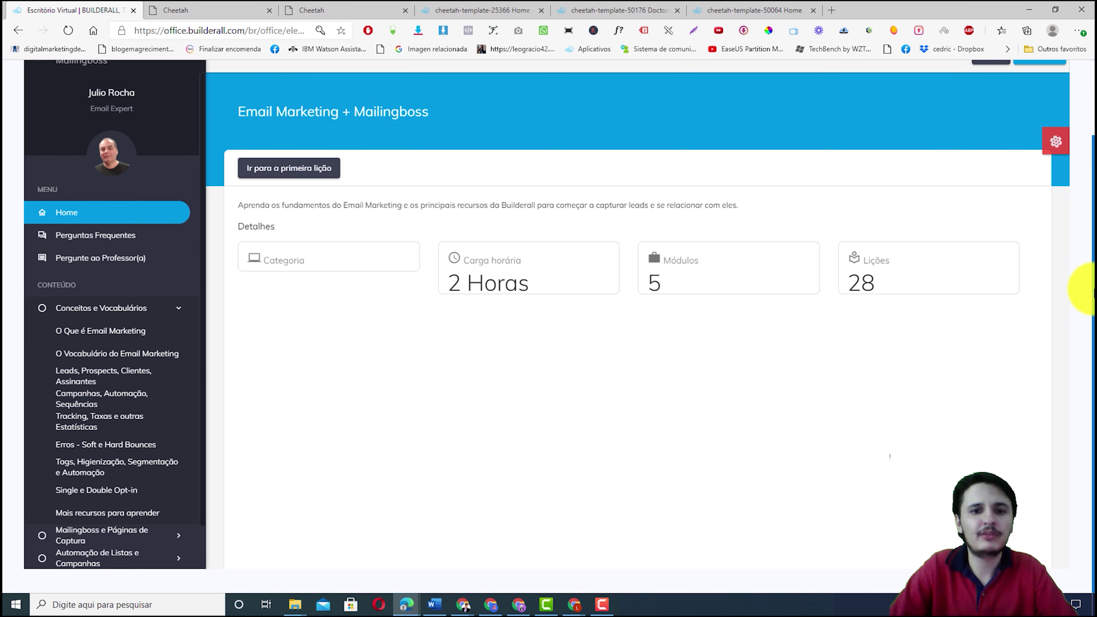
scroll(1011, 289, up, 2)
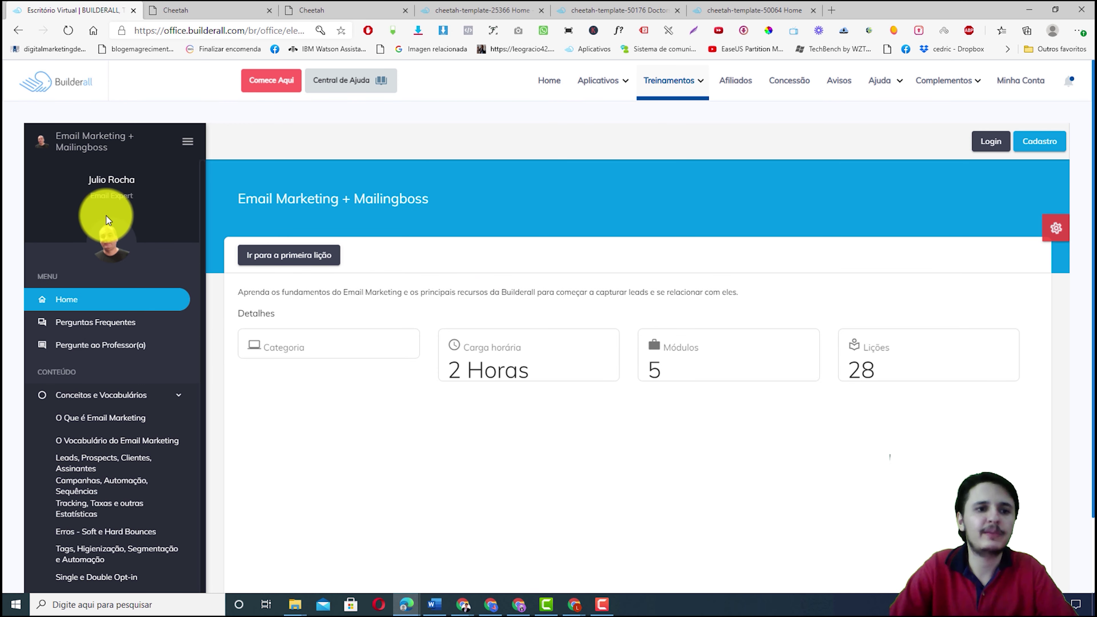
drag(92, 194, 137, 188)
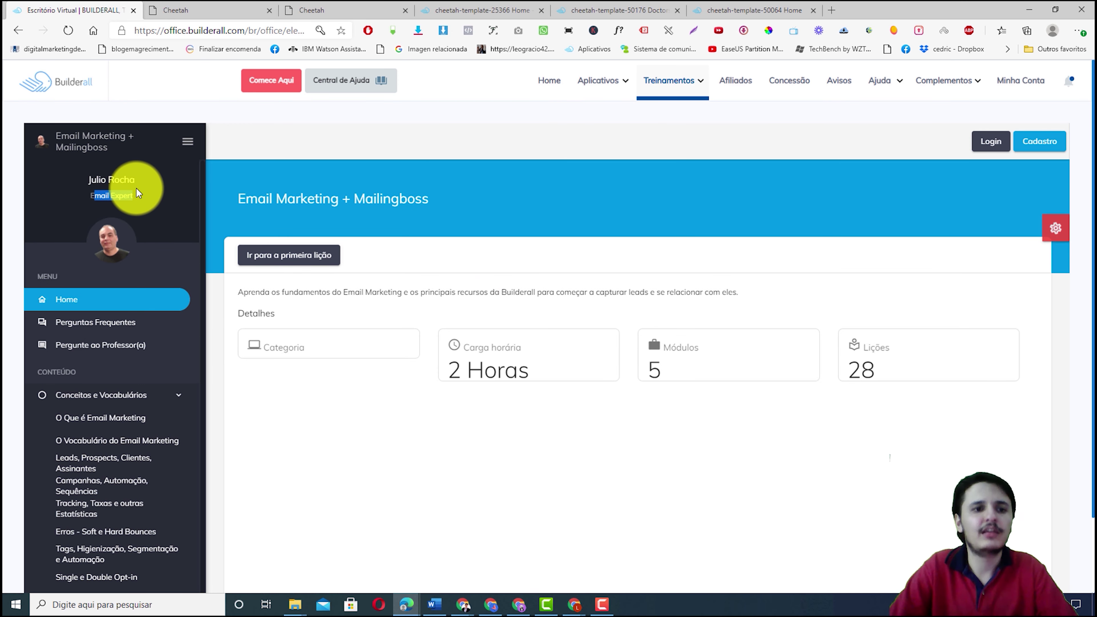
click(65, 210)
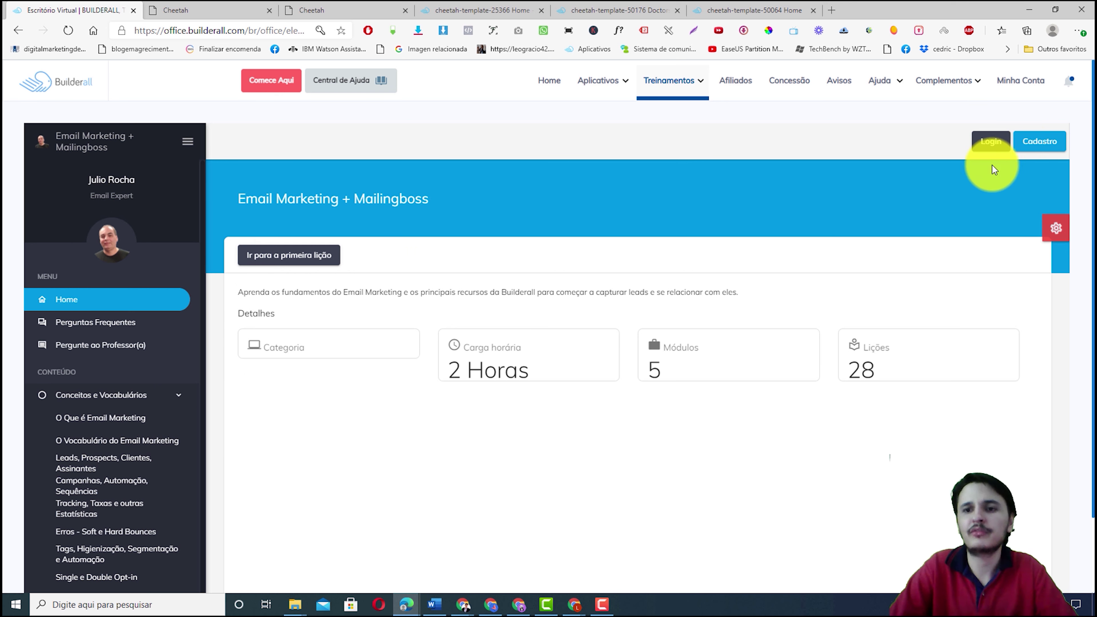
click(1036, 142)
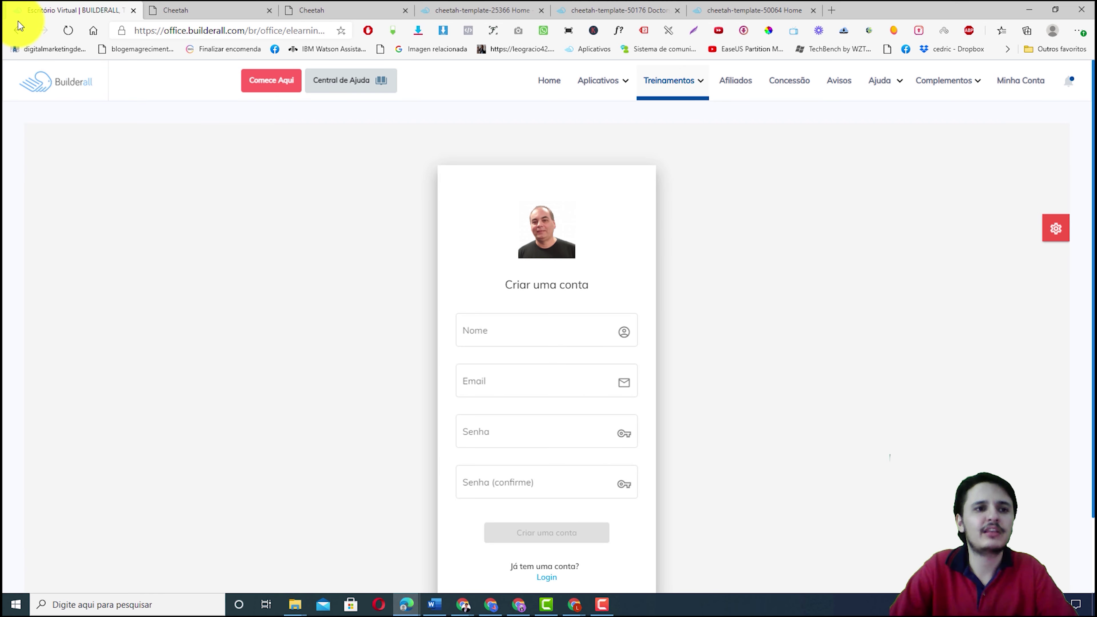
click(17, 29)
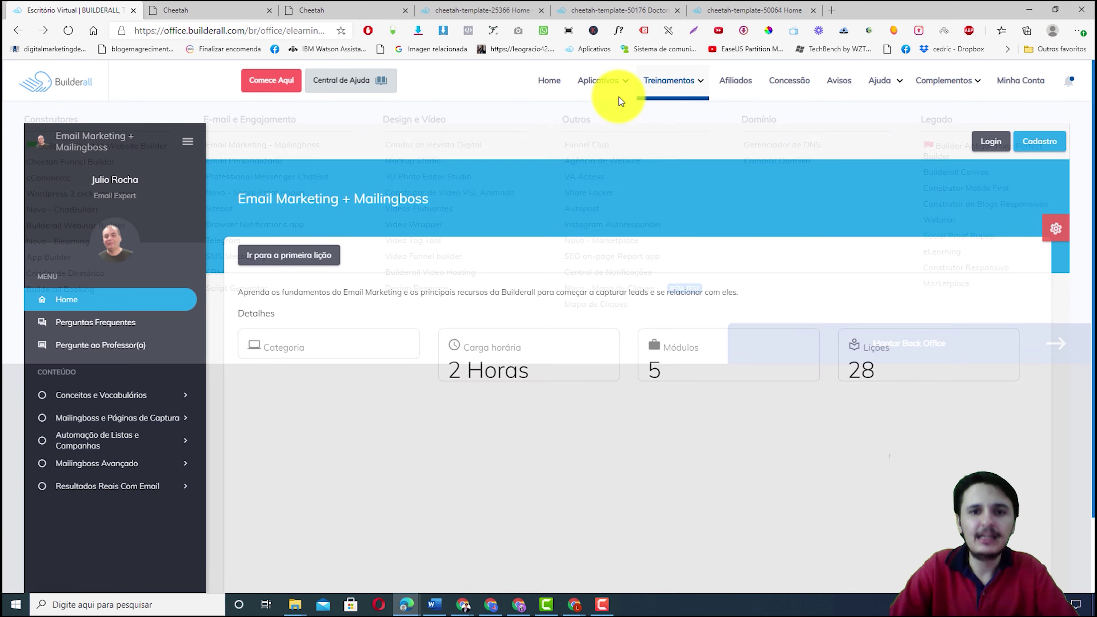
Review the available trainings, return to the office home page, and look through its applications down to Novo - Elearning
mouse_move(668, 83)
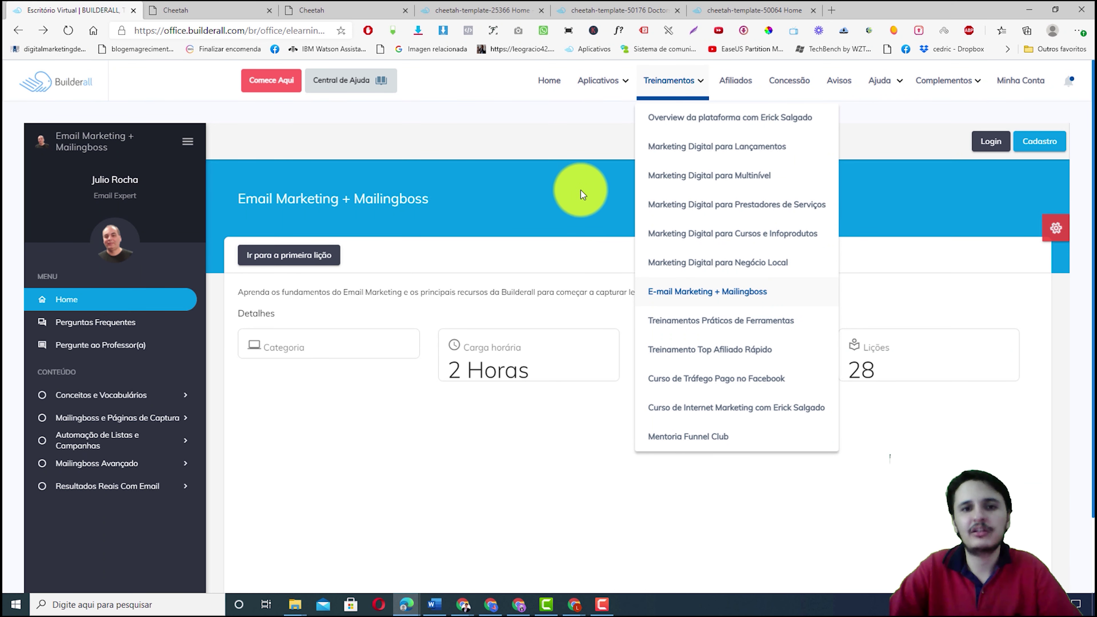
click(603, 86)
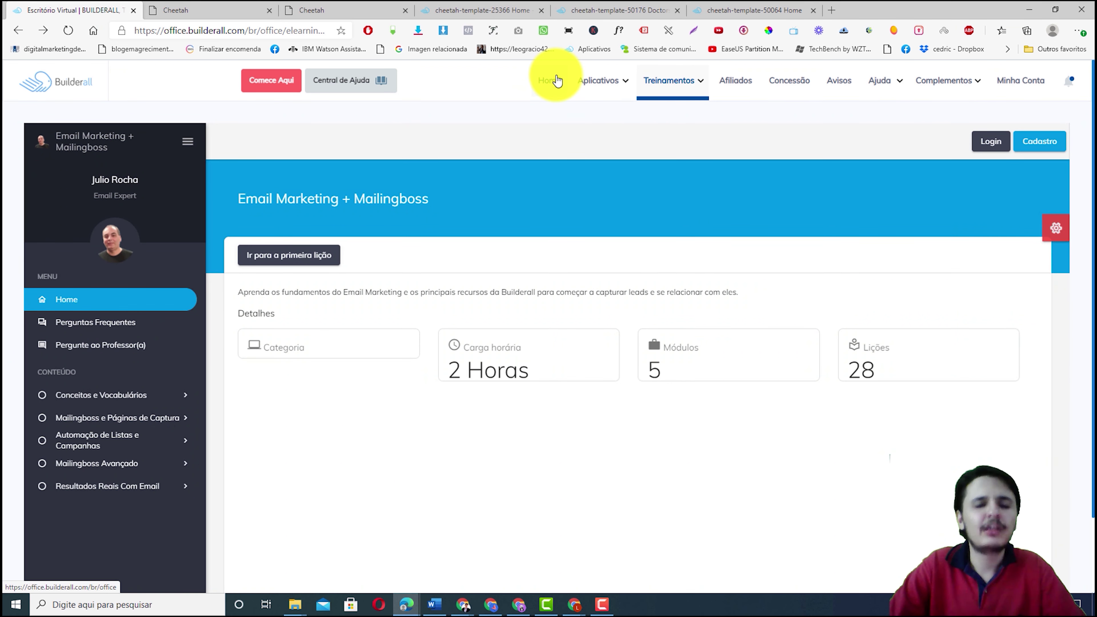
click(557, 81)
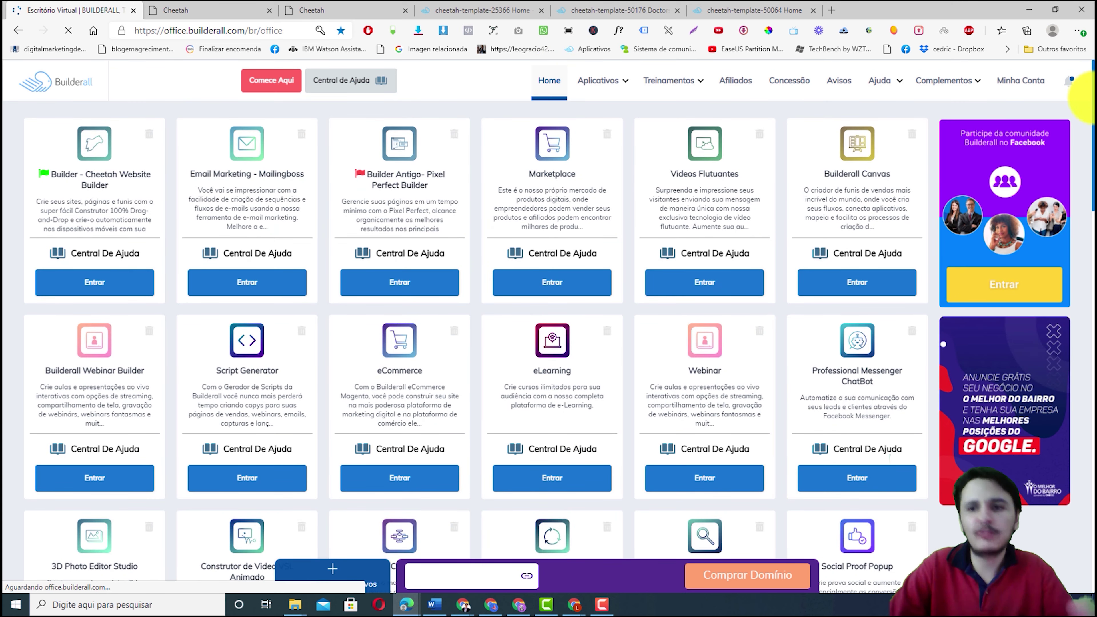
drag(1091, 97, 1089, 161)
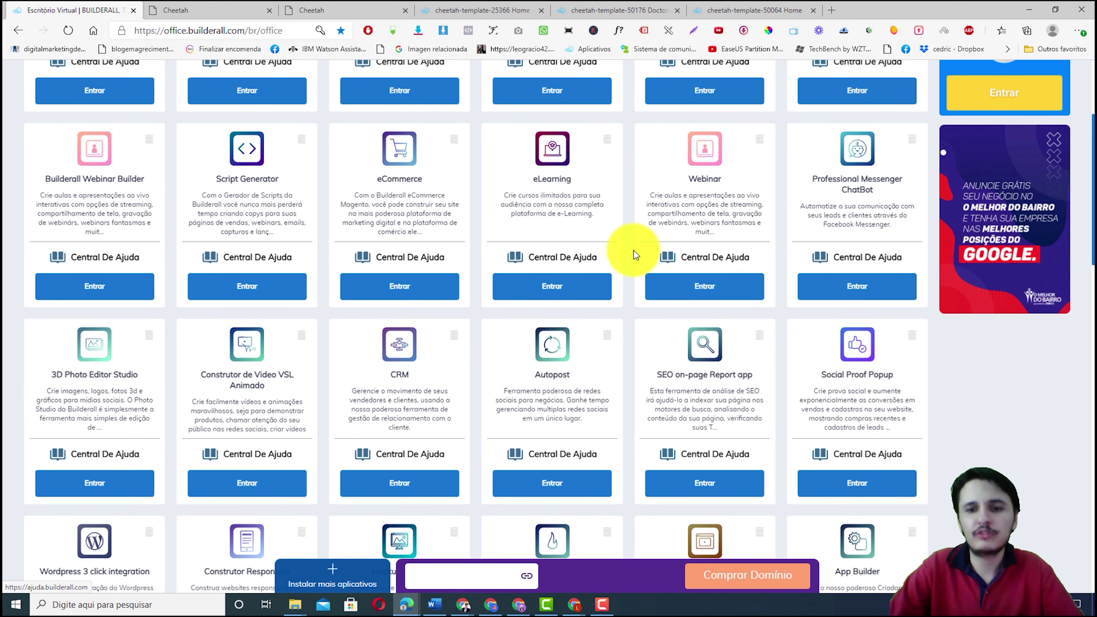
drag(1089, 209, 1089, 497)
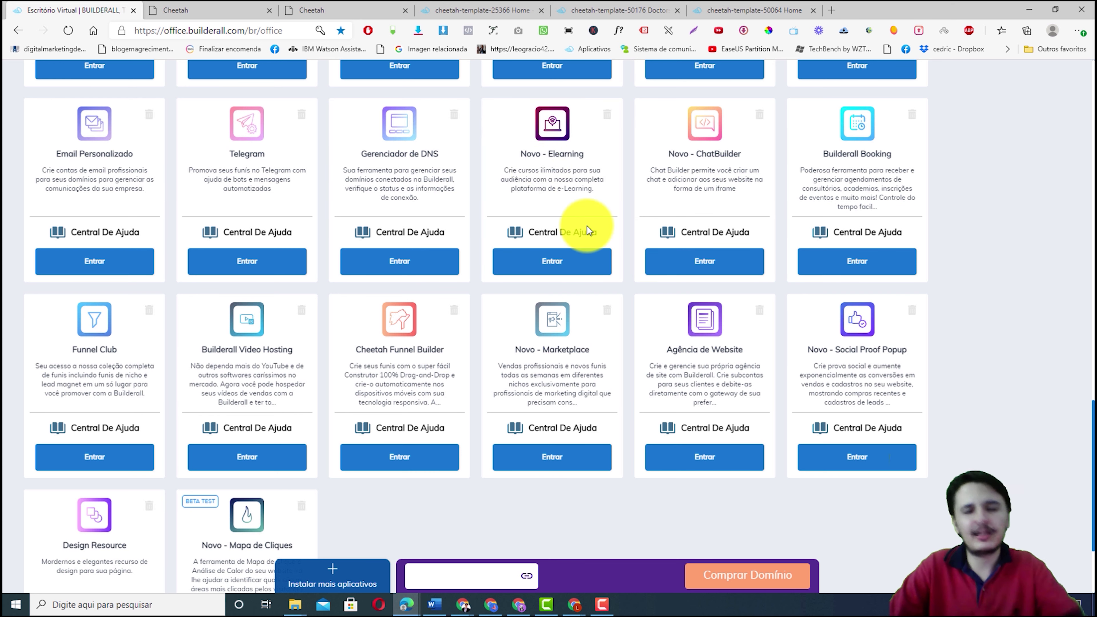
Open the Novo - Elearning help center and read the article "Como criar uma área de membros?" in the book "Como vender curso online"
click(537, 235)
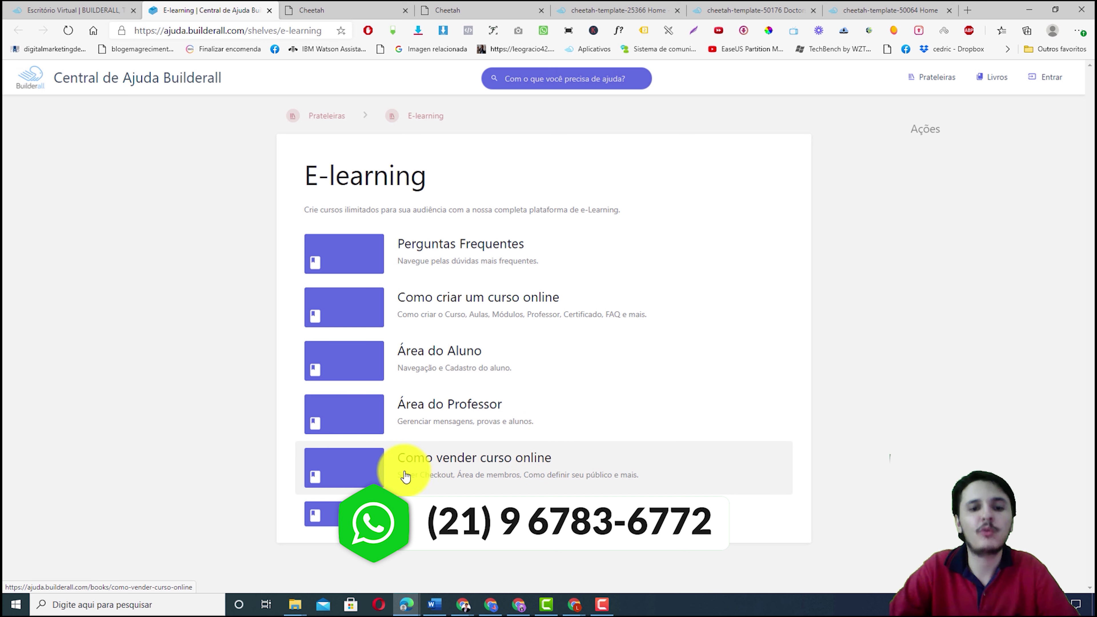
click(591, 471)
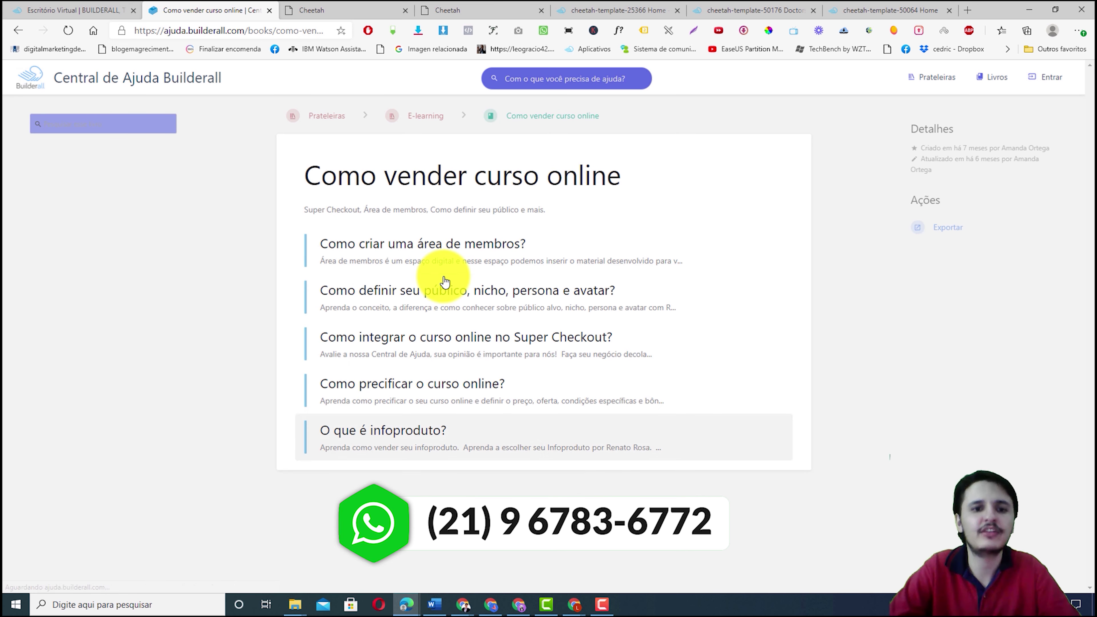
click(428, 266)
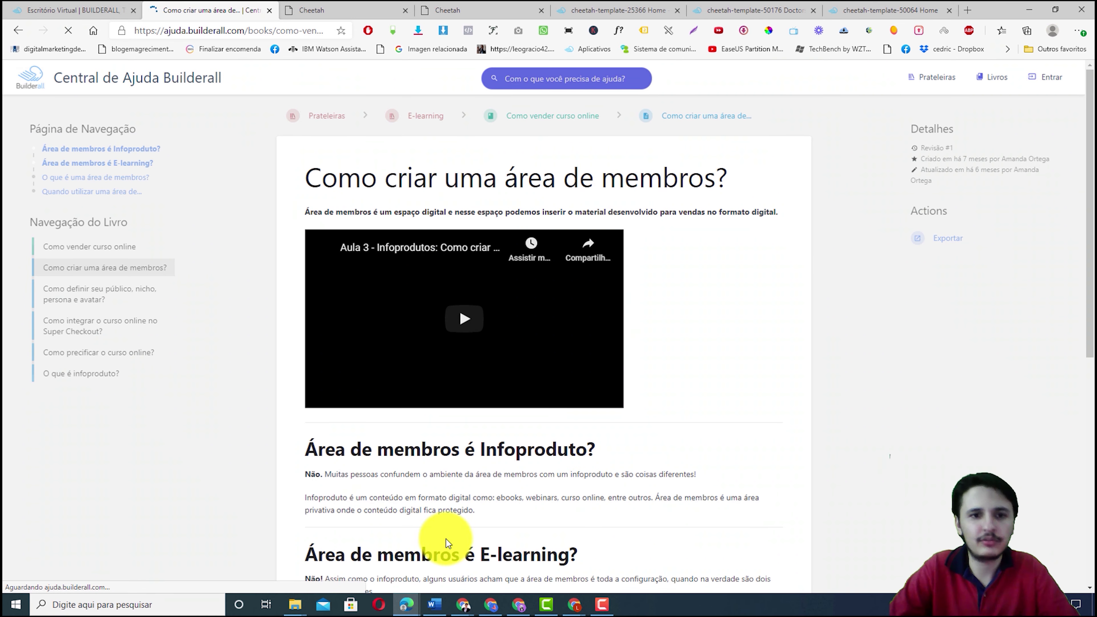
drag(1089, 110, 1088, 314)
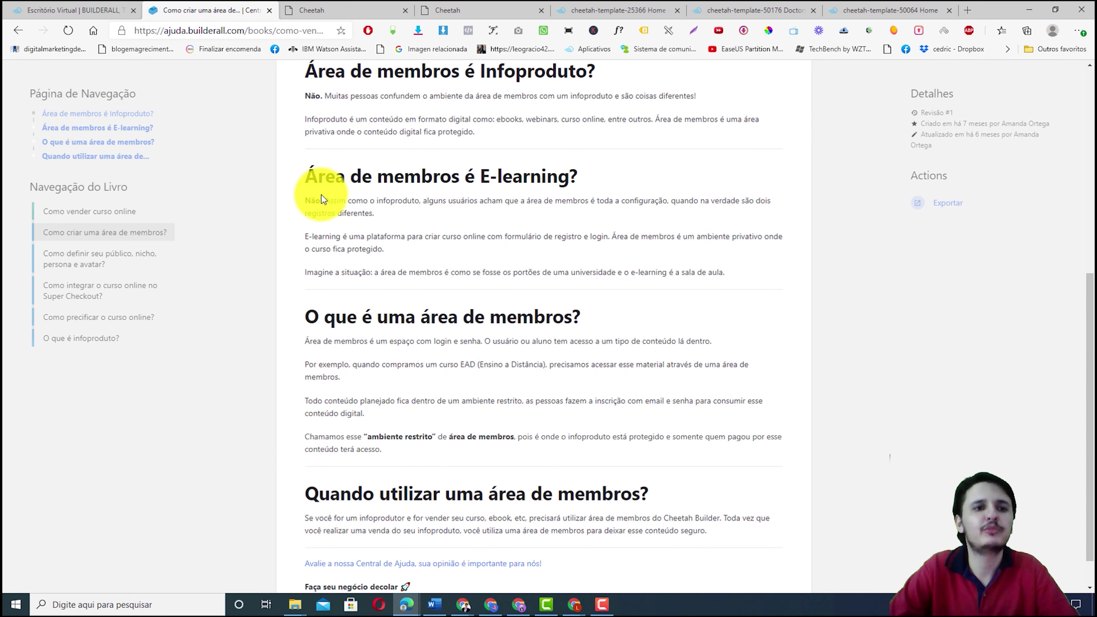